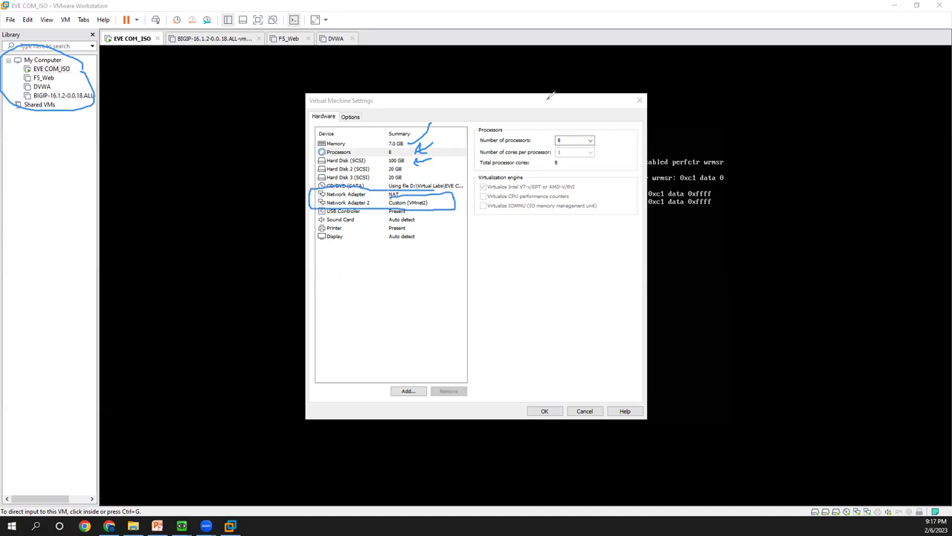
- Cancel the EVE COM_ISO virtual machine settings so the EVE-NG login console shows again
key("e")
mouse_move(406, 190)
left_mouse_down()
mouse_move(382, 188)
mouse_move(407, 189)
left_mouse_up()
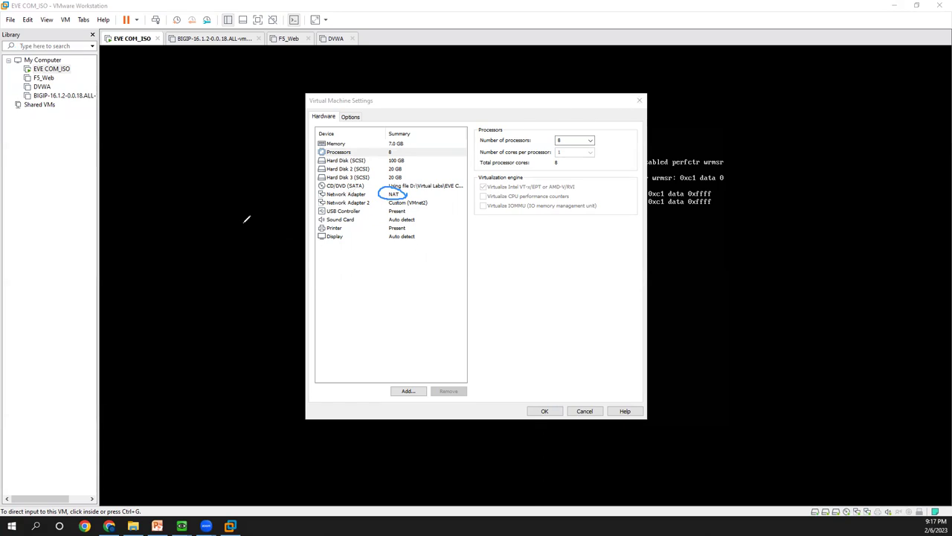
left_click_drag(179, 186, 241, 182)
left_click_drag(185, 222, 221, 223)
left_click_drag(135, 150, 177, 186)
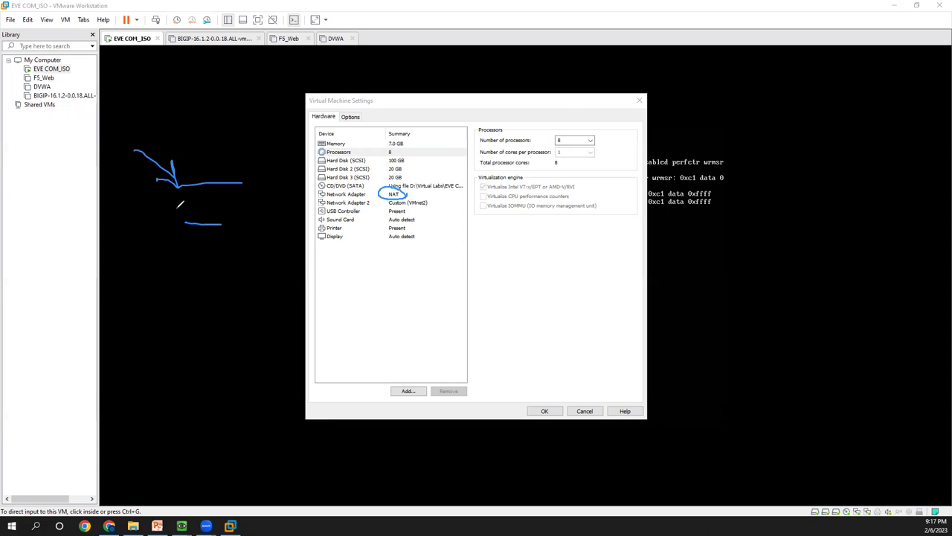
mouse_move(416, 160)
left_mouse_down()
mouse_move(409, 180)
mouse_move(415, 159)
left_mouse_up()
mouse_move(75, 3)
left_mouse_down()
mouse_move(30, 41)
mouse_move(119, 6)
left_mouse_up()
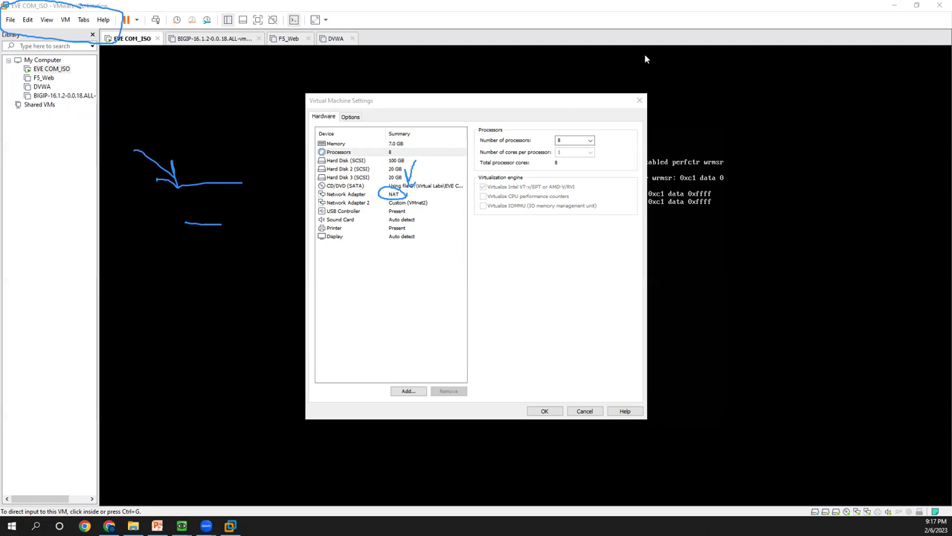
left_click(584, 410)
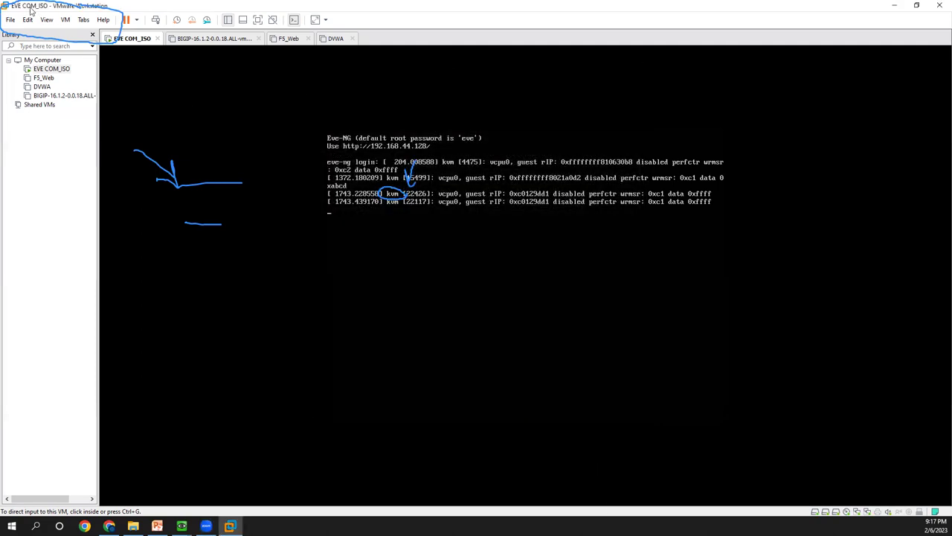
- Open the Virtual Network Editor with administrator rights and select VMnet8, the NAT network on 192.168.44.0
left_click(29, 20)
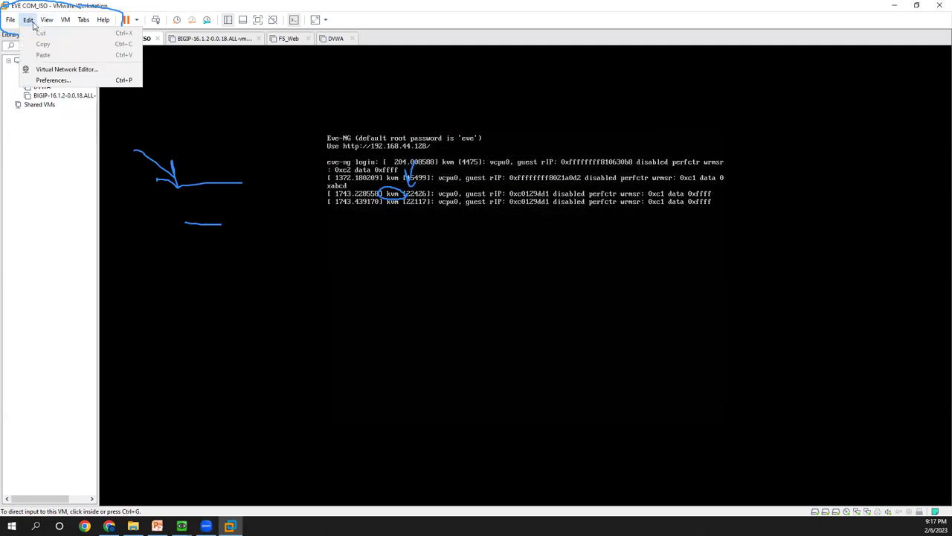
left_click(80, 71)
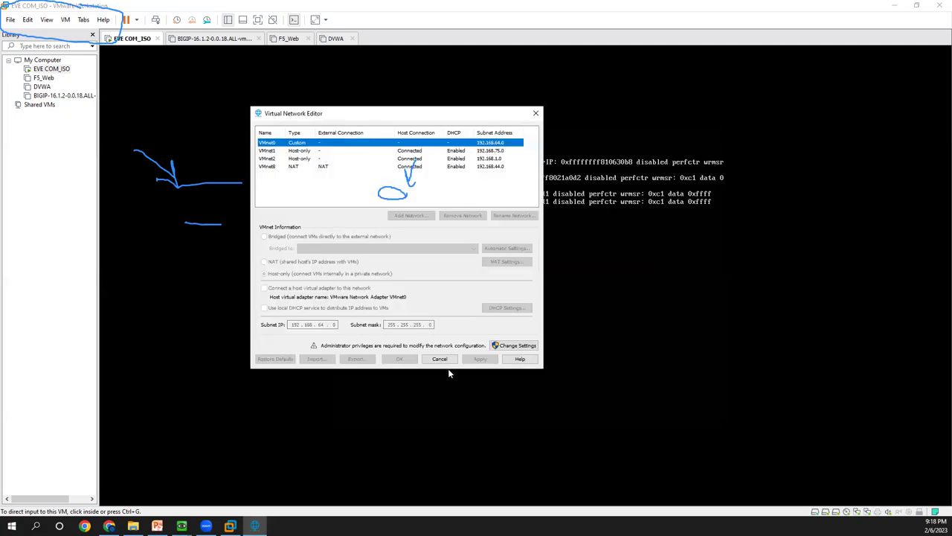
left_click(517, 346)
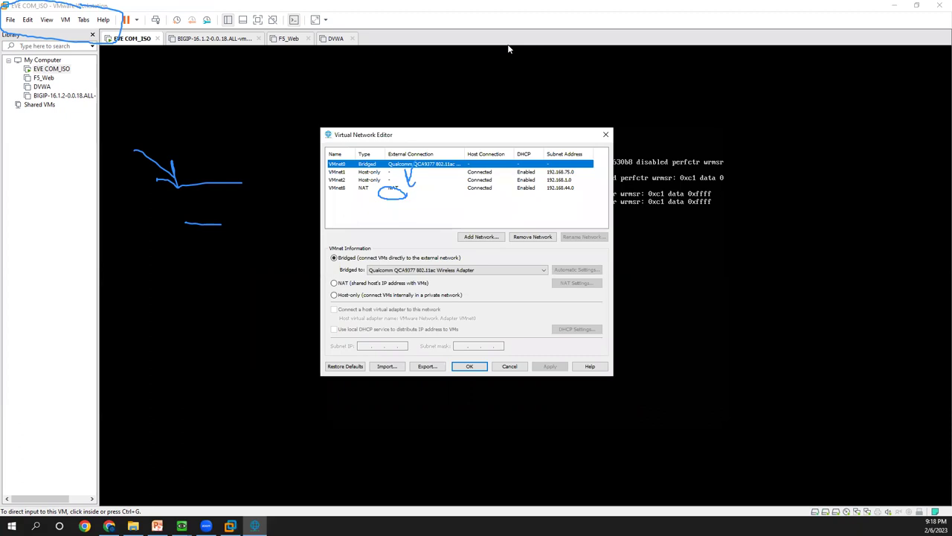
key("e")
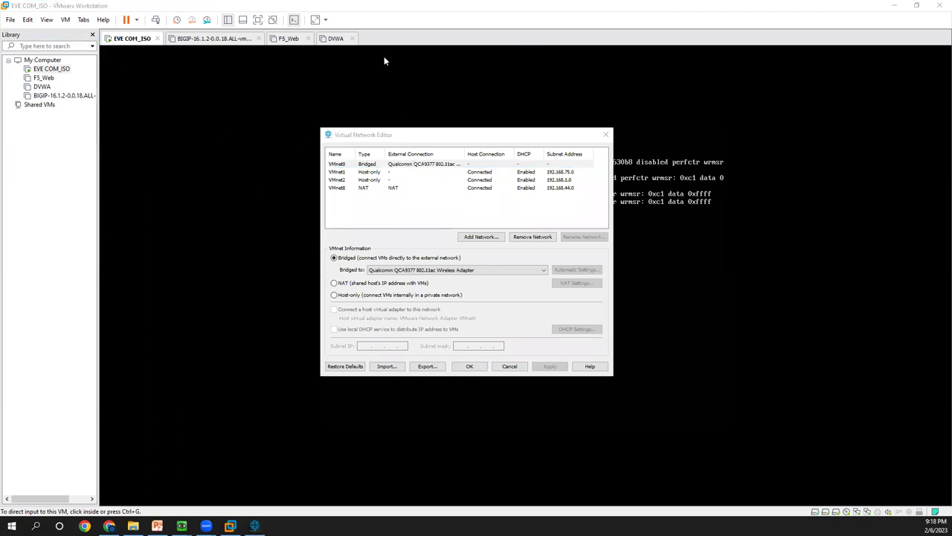
mouse_move(495, 7)
left_mouse_down()
mouse_move(13, 259)
mouse_move(241, 380)
mouse_move(600, 340)
mouse_move(412, 9)
mouse_move(372, 8)
left_mouse_up()
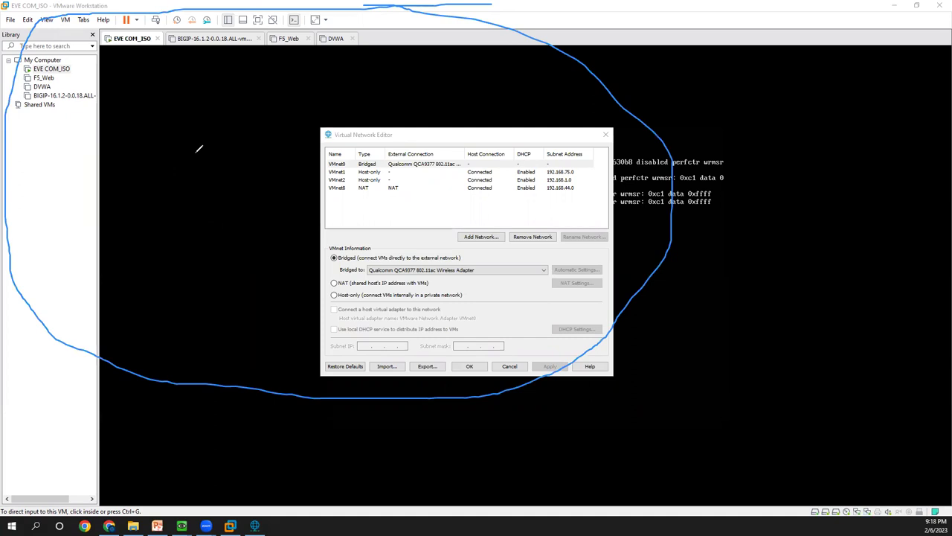
mouse_move(337, 195)
left_mouse_down()
mouse_move(413, 194)
mouse_move(344, 180)
mouse_move(314, 192)
mouse_move(348, 199)
left_mouse_up()
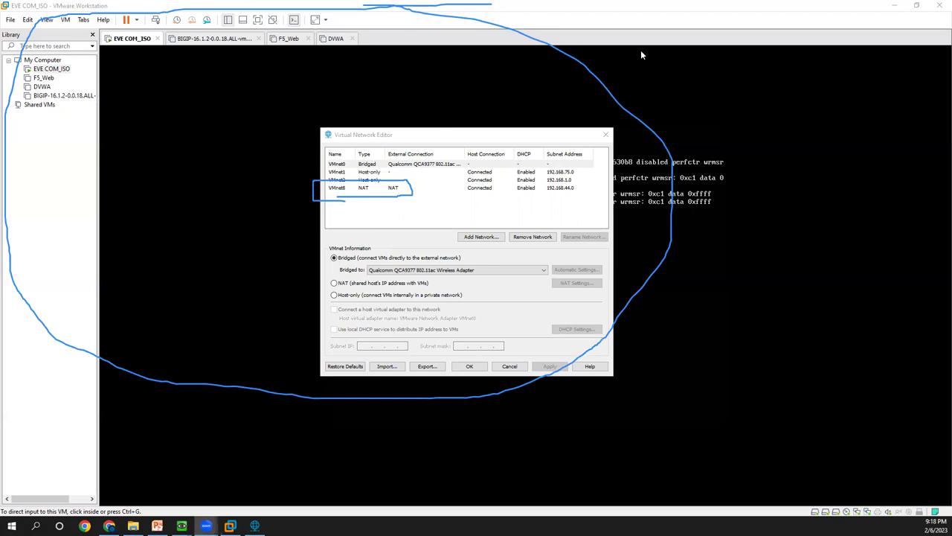
left_click(343, 190)
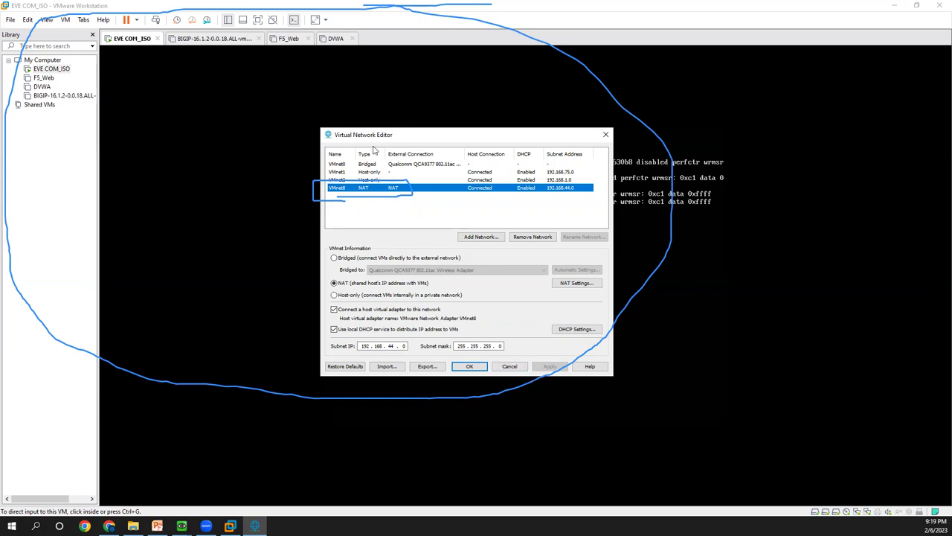
- Inspect host-only VMnet2 (192.168.1.0) and VMnet1 (192.168.75.0), then VMnet0 bridged to the Qualcomm QCA9377 adapter
left_click(519, 191)
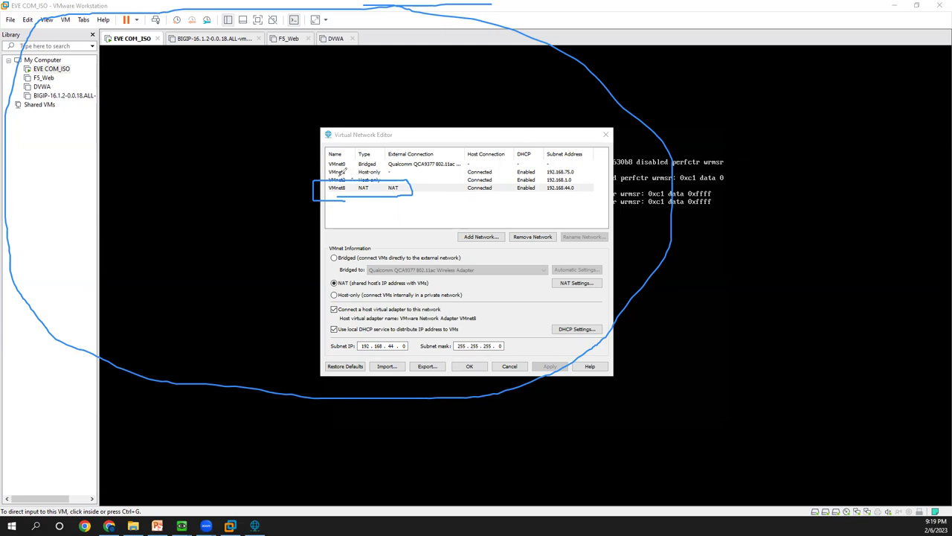
mouse_move(341, 182)
left_mouse_down()
mouse_move(414, 181)
mouse_move(341, 172)
left_mouse_up()
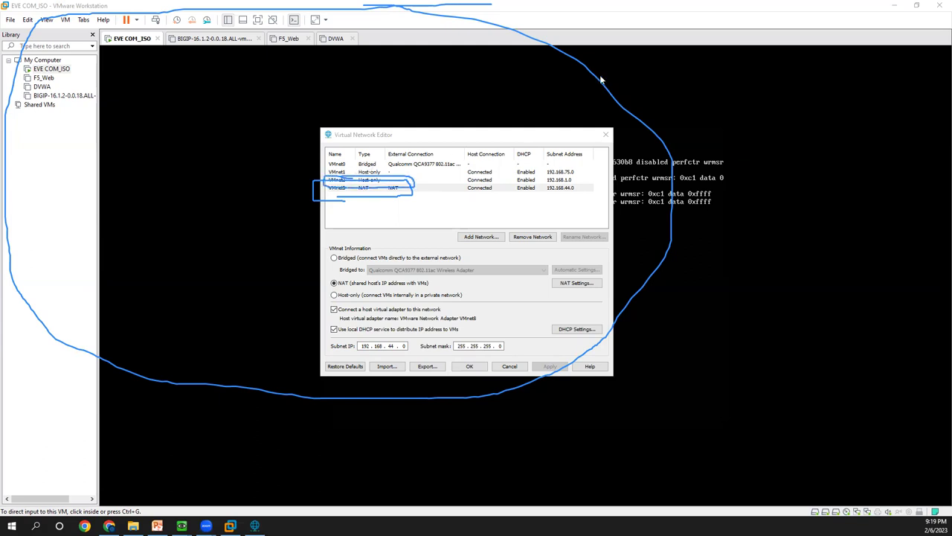
key("e")
left_click_drag(387, 180, 328, 180)
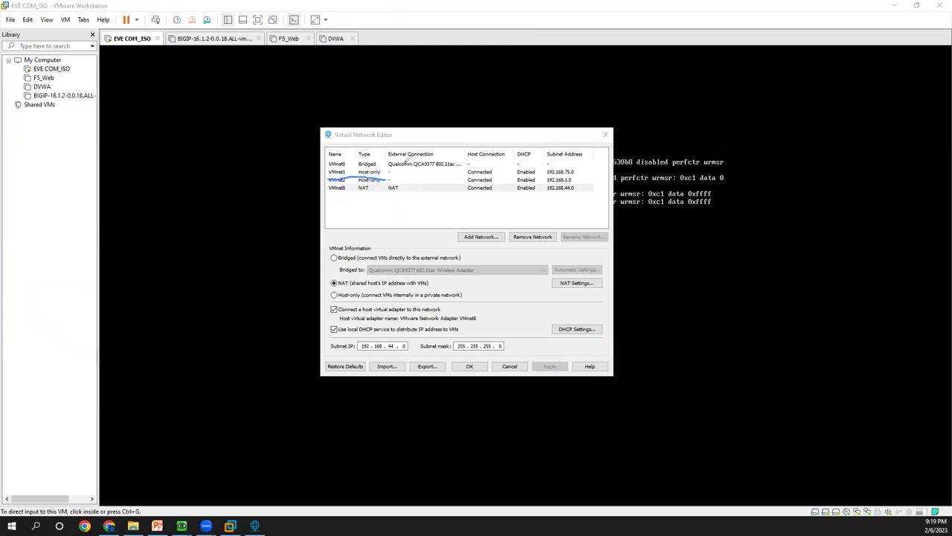
key("e")
key("Escape")
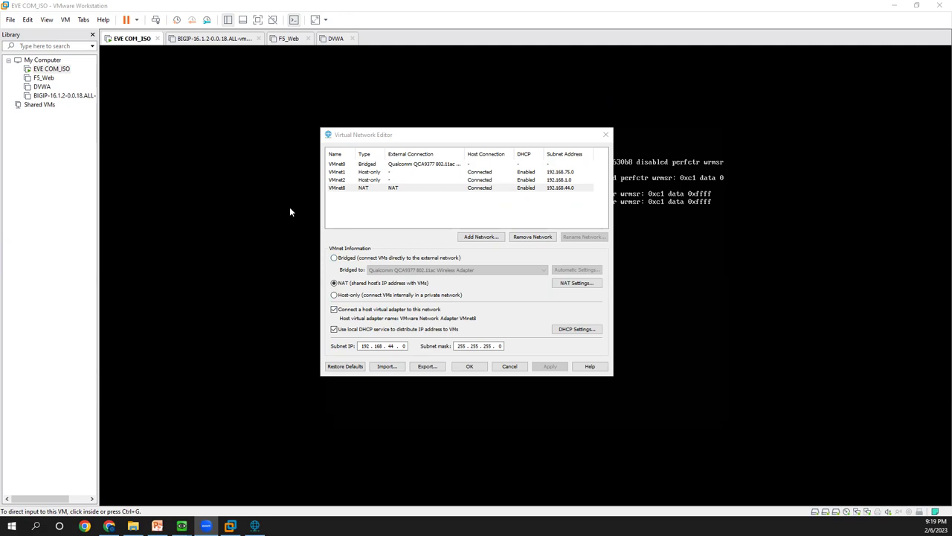
left_click(338, 180)
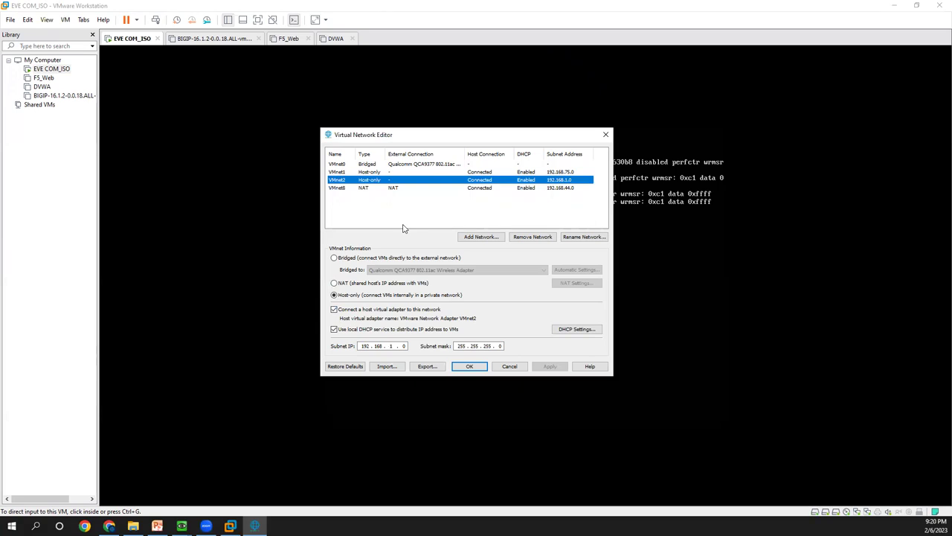
left_click(332, 173)
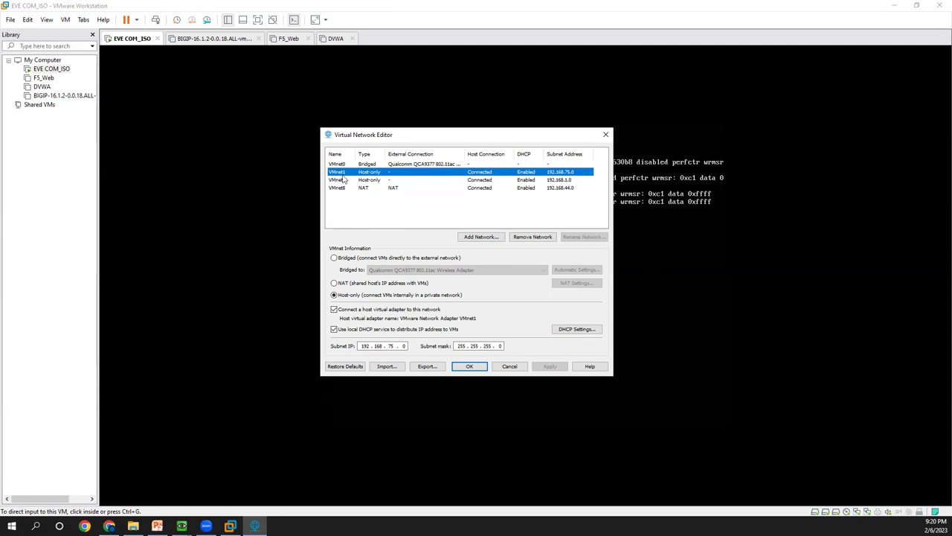
left_click(342, 164)
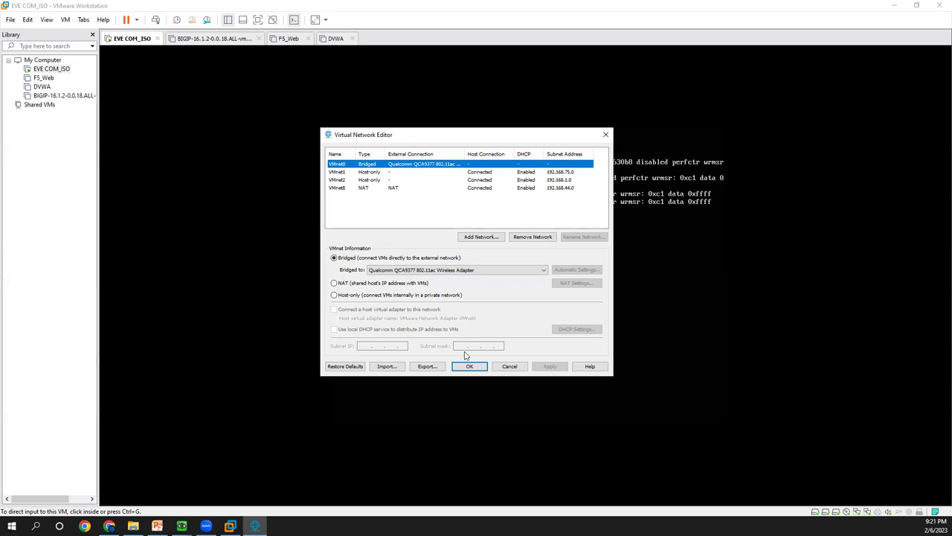
left_click(509, 366)
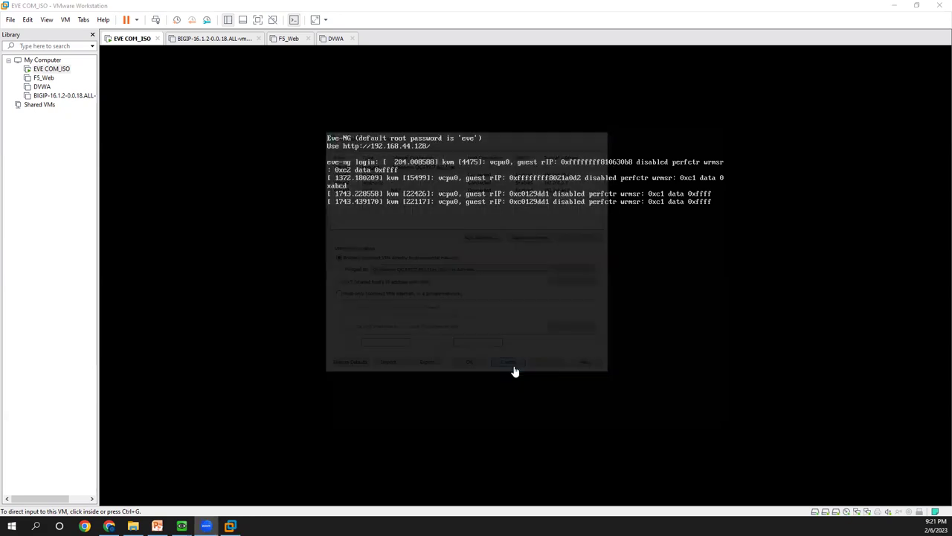
right_click(51, 70)
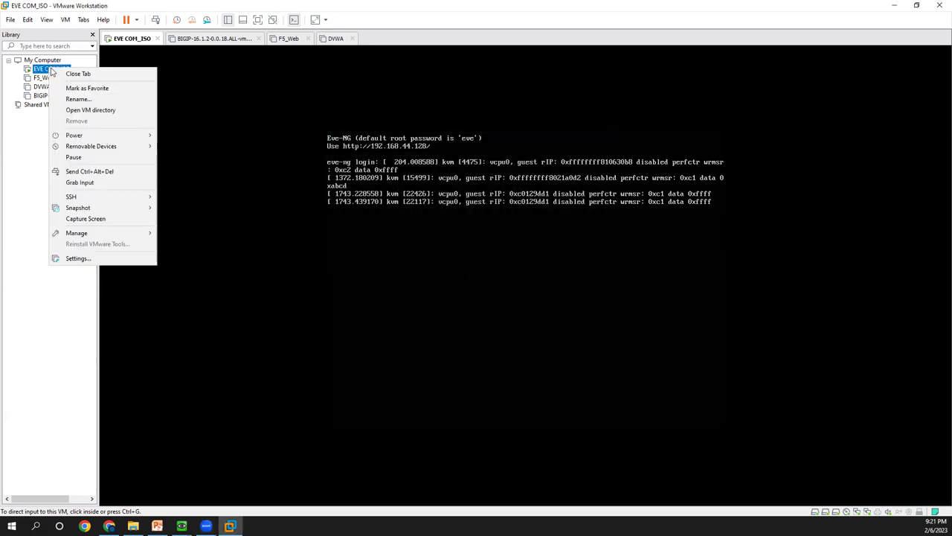
left_click(82, 258)
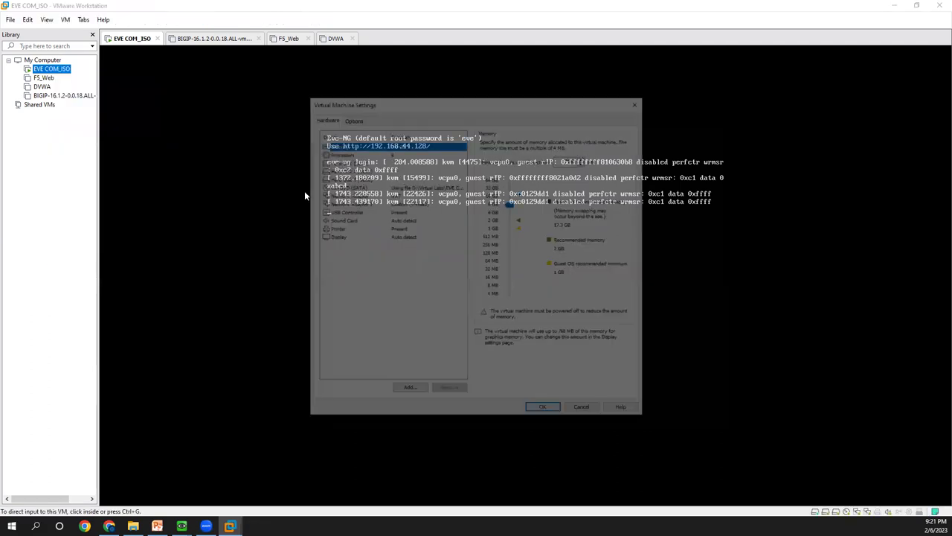
left_click(363, 195)
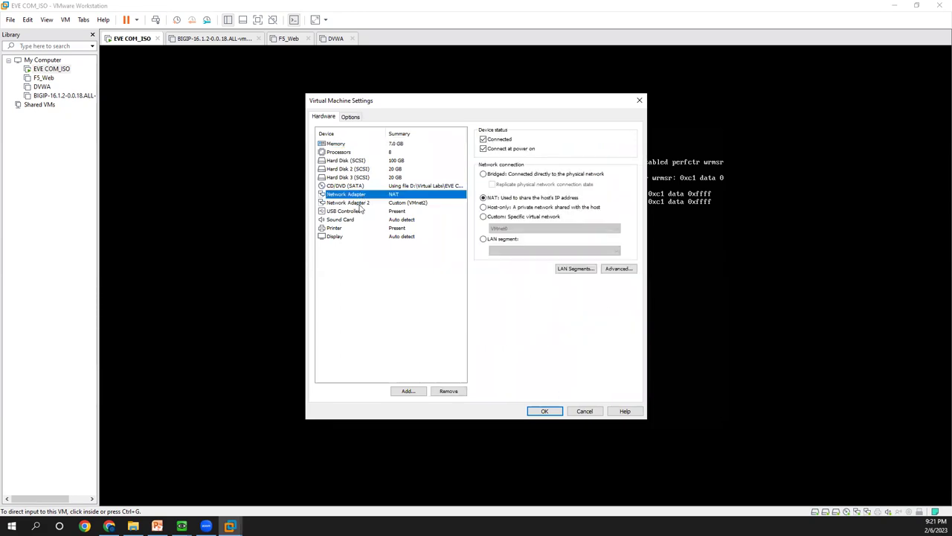
left_click(362, 204)
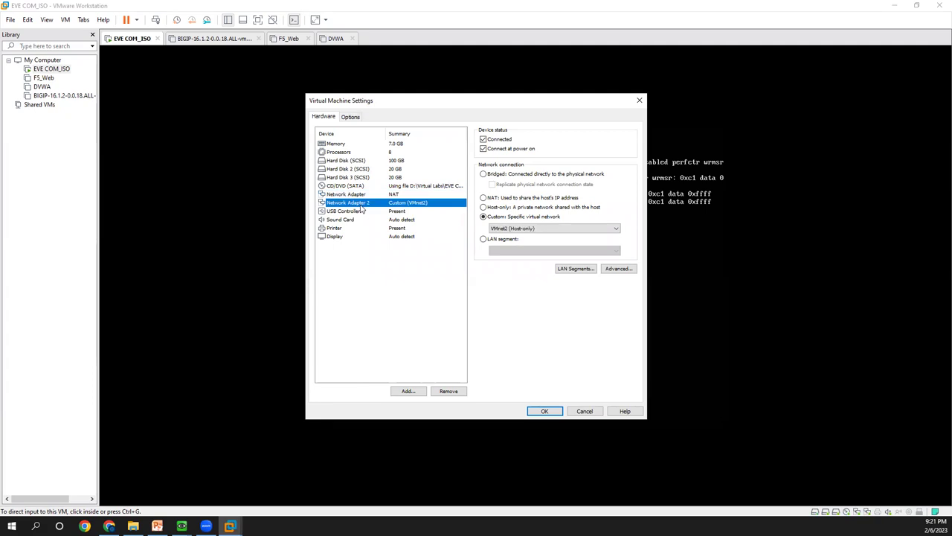
left_click(584, 412)
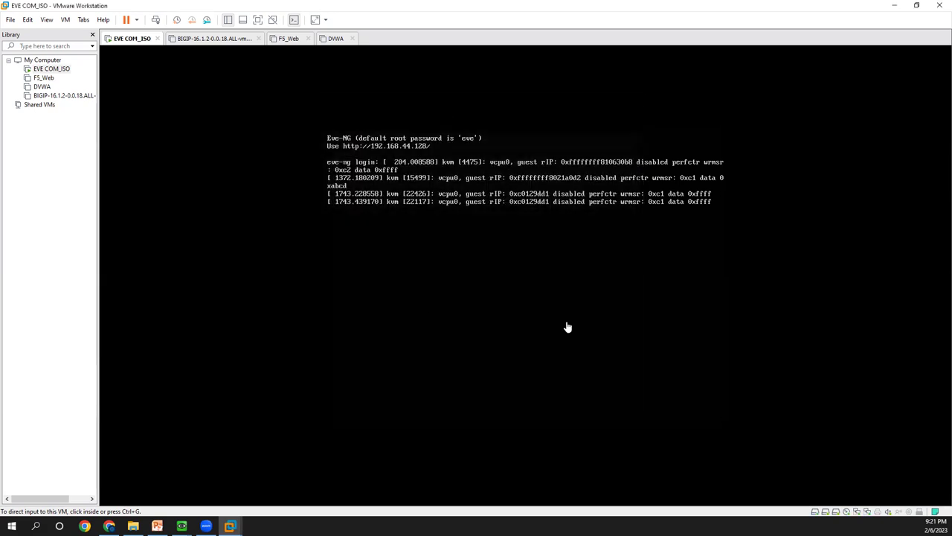
left_click(524, 214)
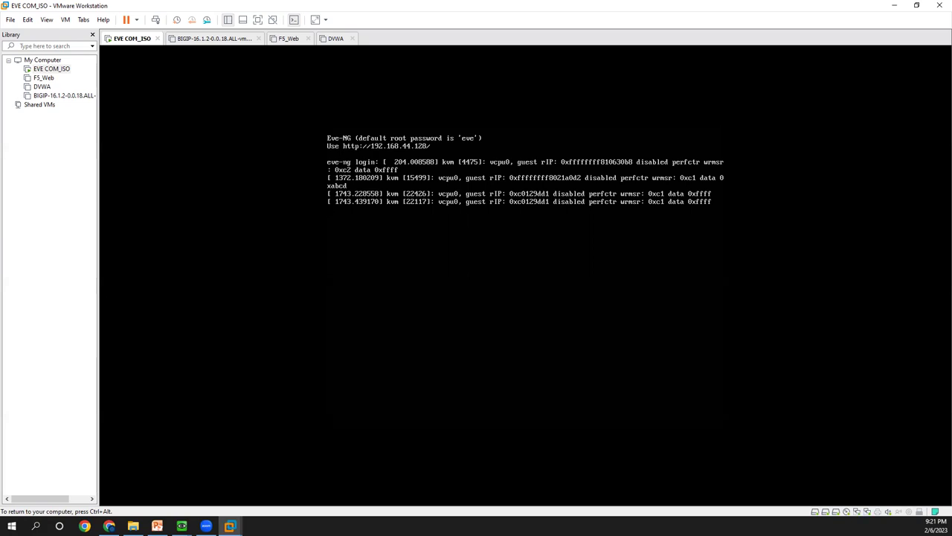
- Release the VM console and load the Training > EVE | Topology bookmark in a new Chrome tab
key("ctrl+alt")
left_click(110, 525)
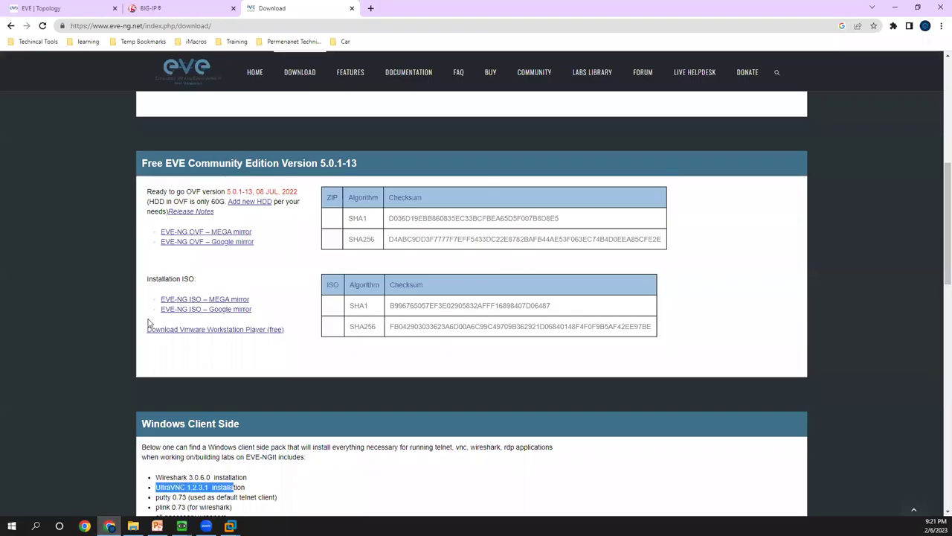
left_click(371, 8)
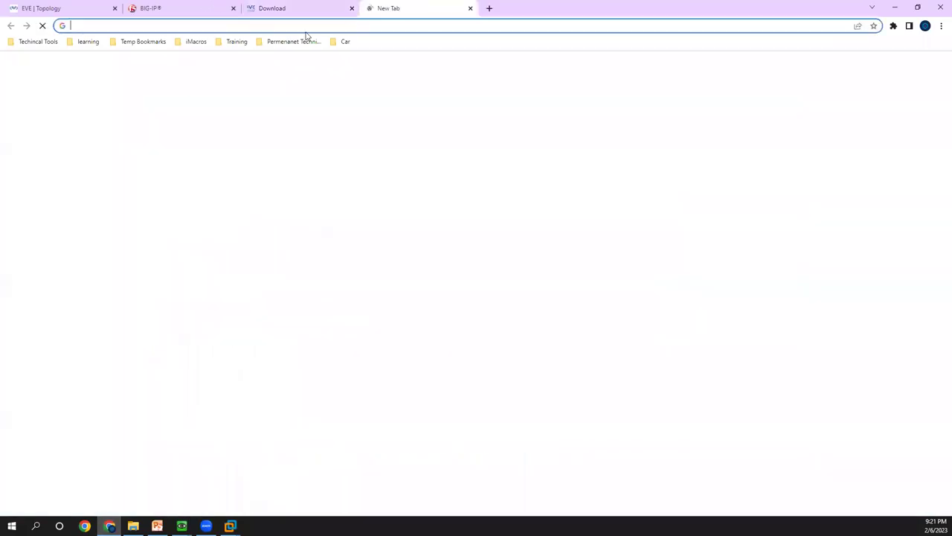
left_click(237, 42)
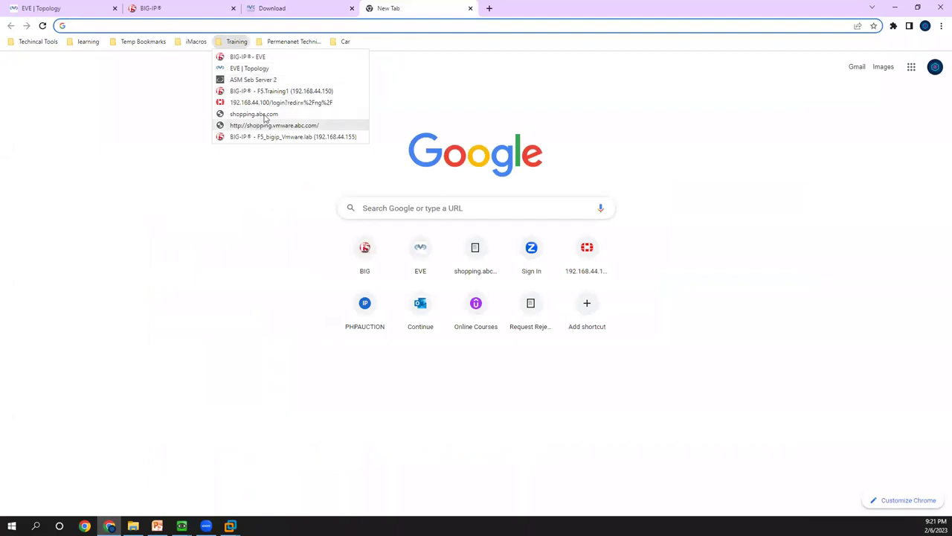
left_click(262, 68)
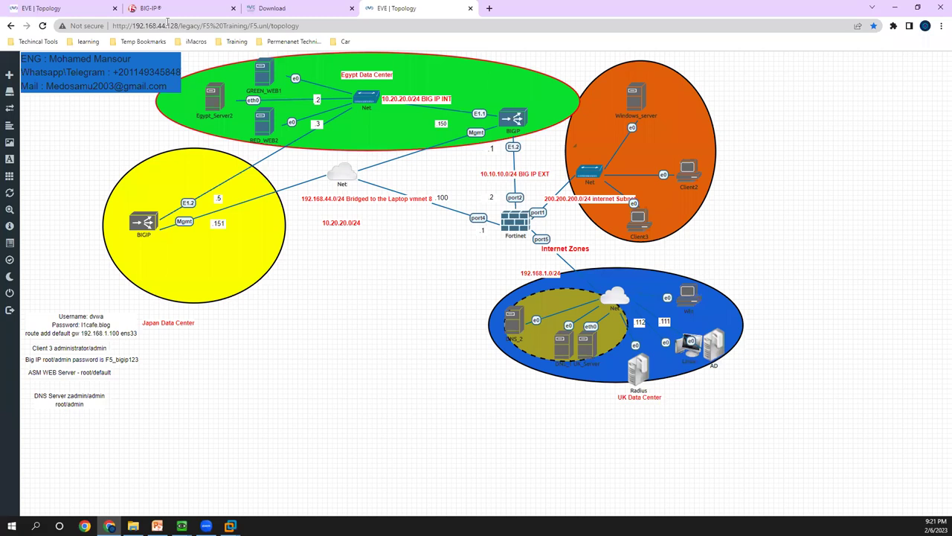
- Highlight the lab file path in the address bar and open the Add a New Node form
left_click_drag(179, 25, 309, 26)
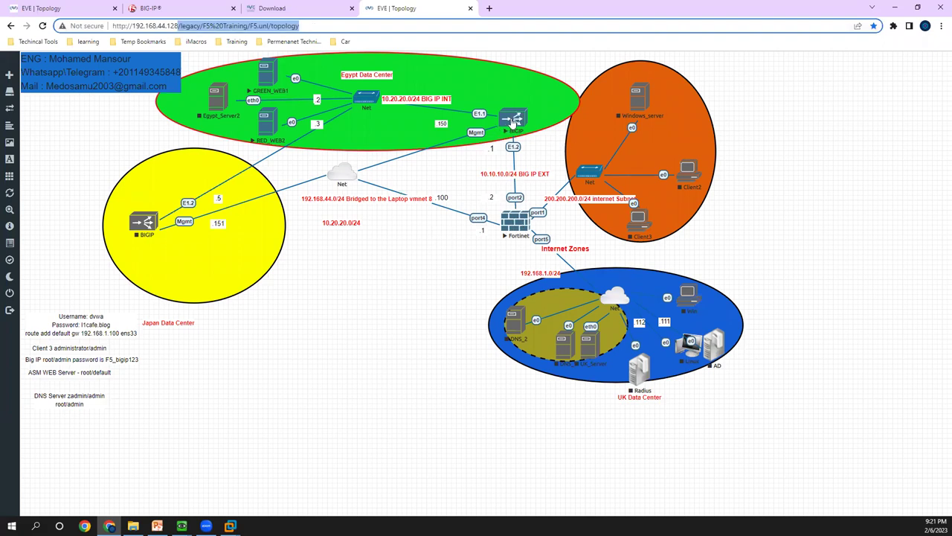
mouse_move(340, 171)
right_click(344, 286)
left_click(364, 308)
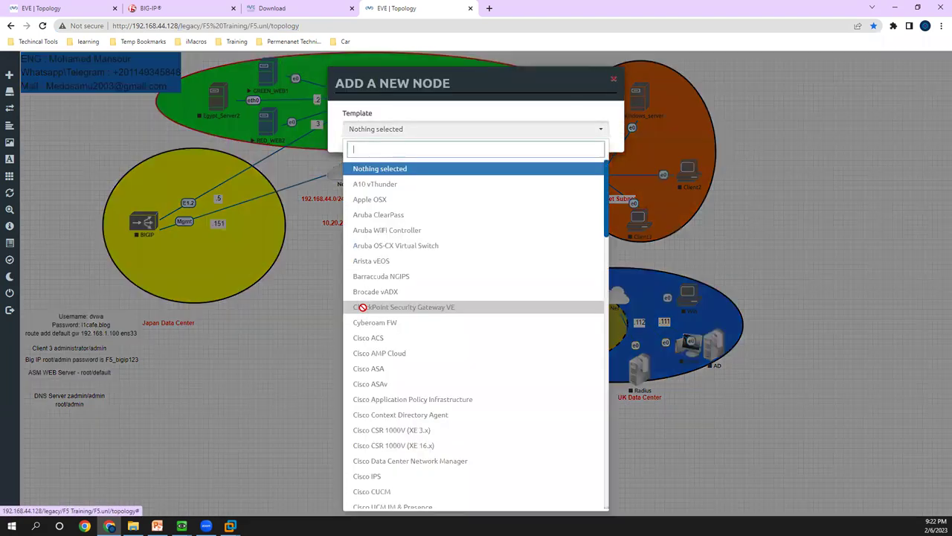
- Scroll through the Template list to browse device templates, including F5 BIG-IP LTM VE
scroll(385, 273, "down", 3)
scroll(385, 273, "down", 8)
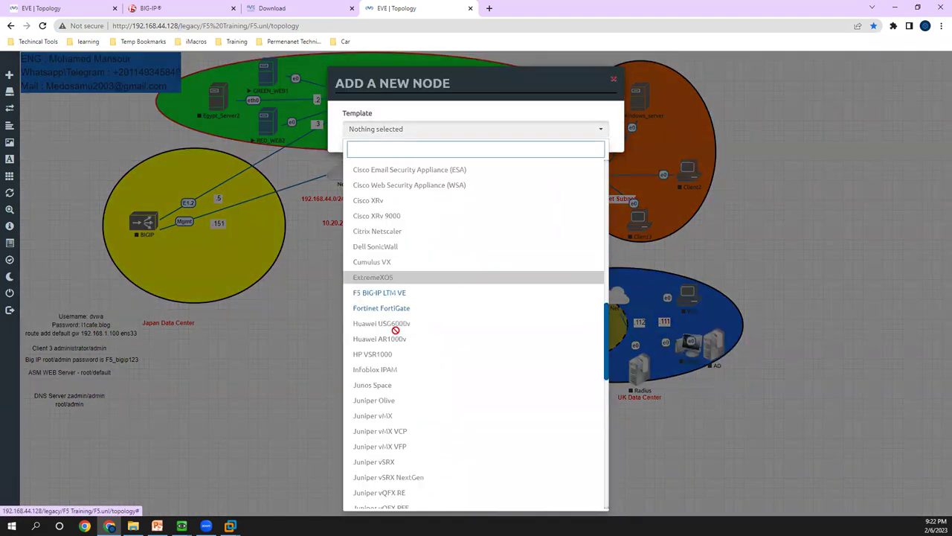
scroll(396, 336, "down", 3)
scroll(395, 327, "up", 3)
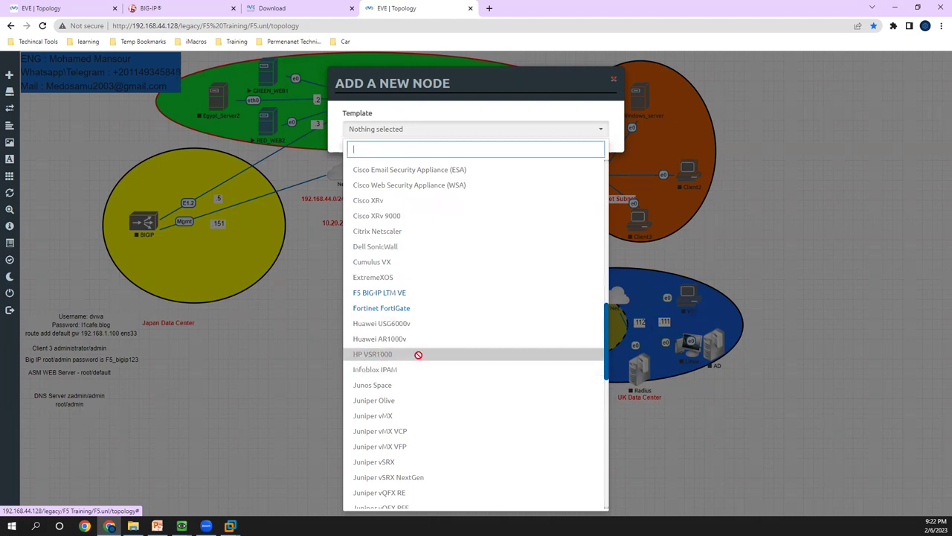
scroll(417, 372, "down", 1)
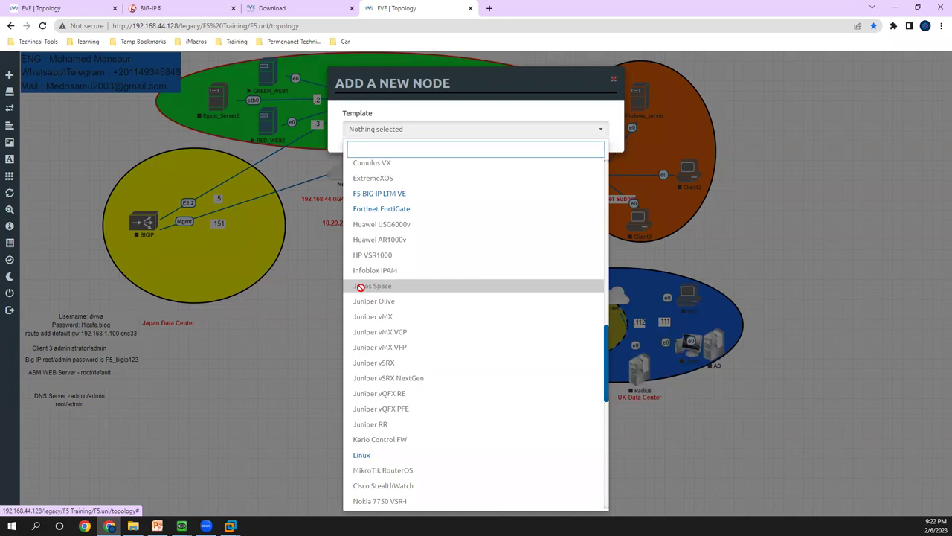
scroll(396, 323, "down", 2)
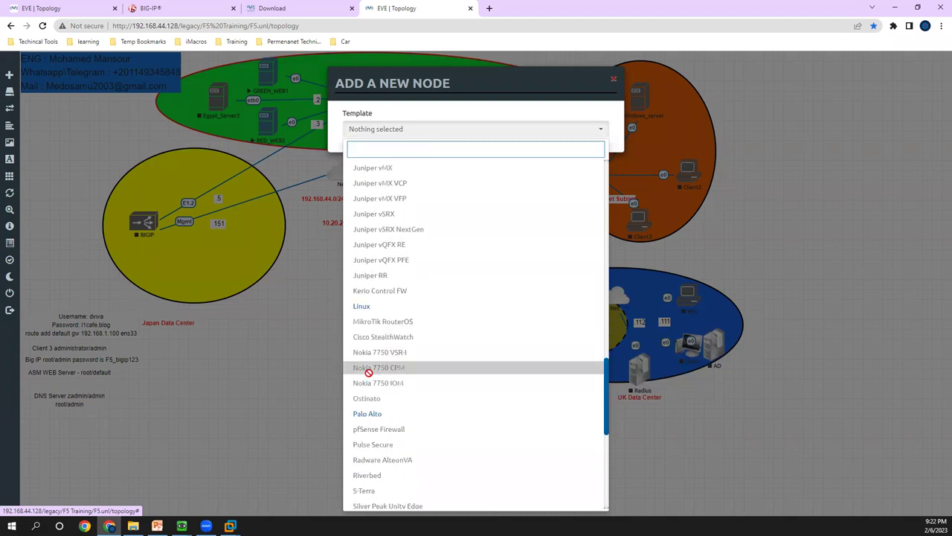
scroll(388, 363, "down", 1)
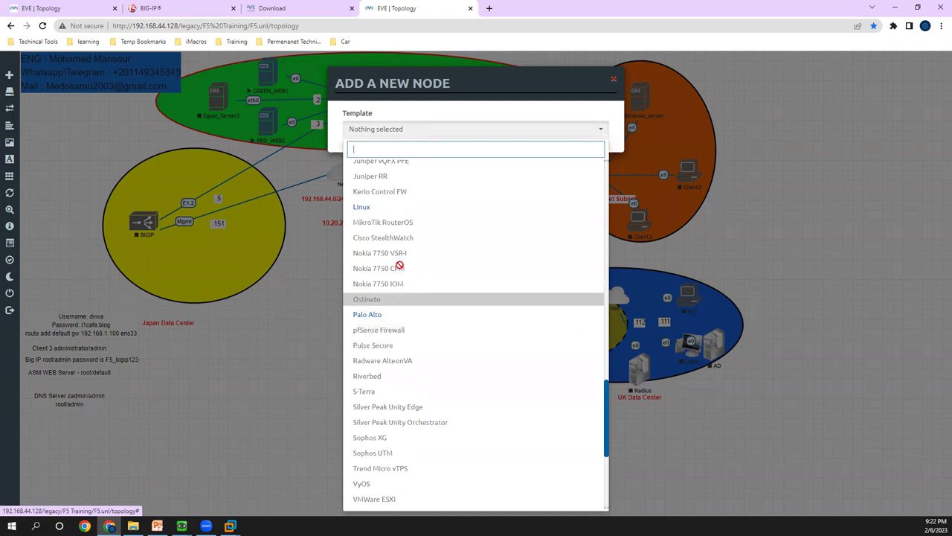
scroll(392, 302, "up", 3)
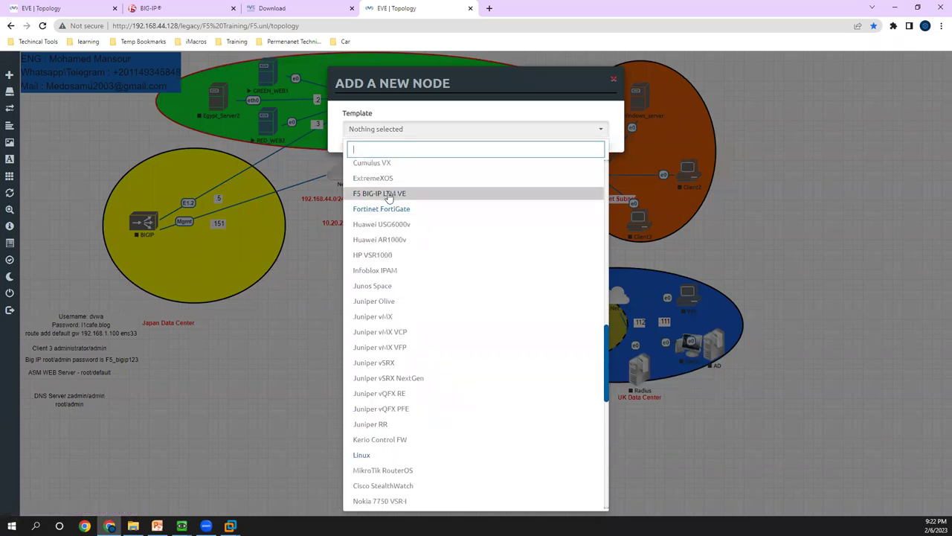
scroll(388, 197, "down", 10)
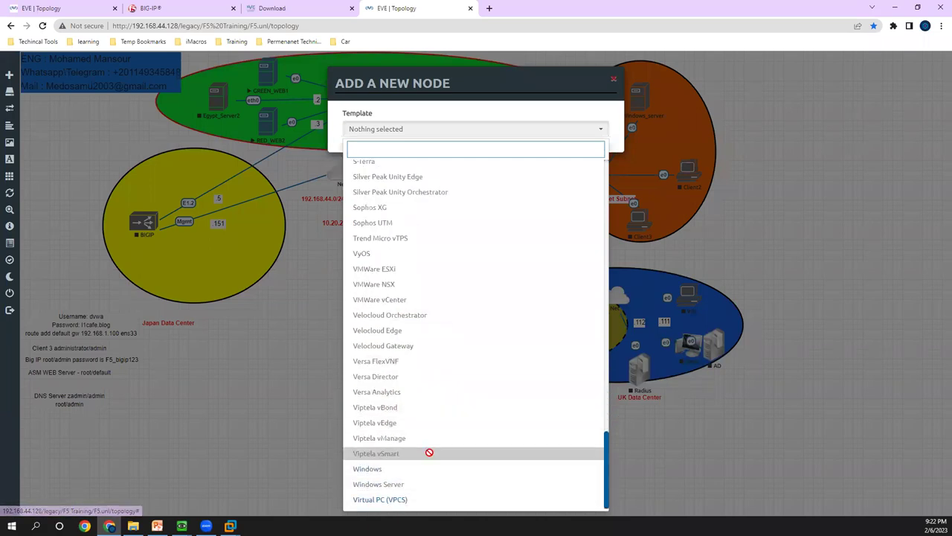
scroll(426, 215, "up", 10)
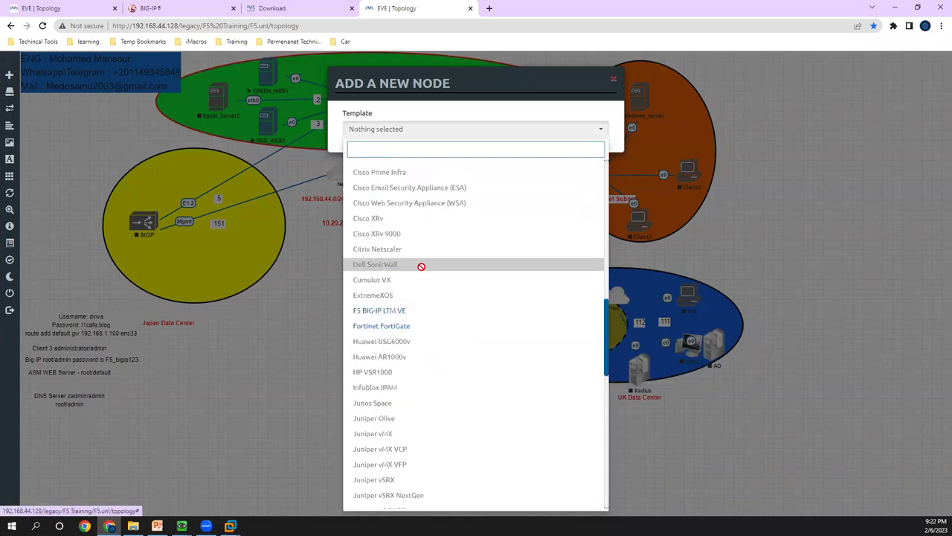
scroll(417, 283, "up", 1)
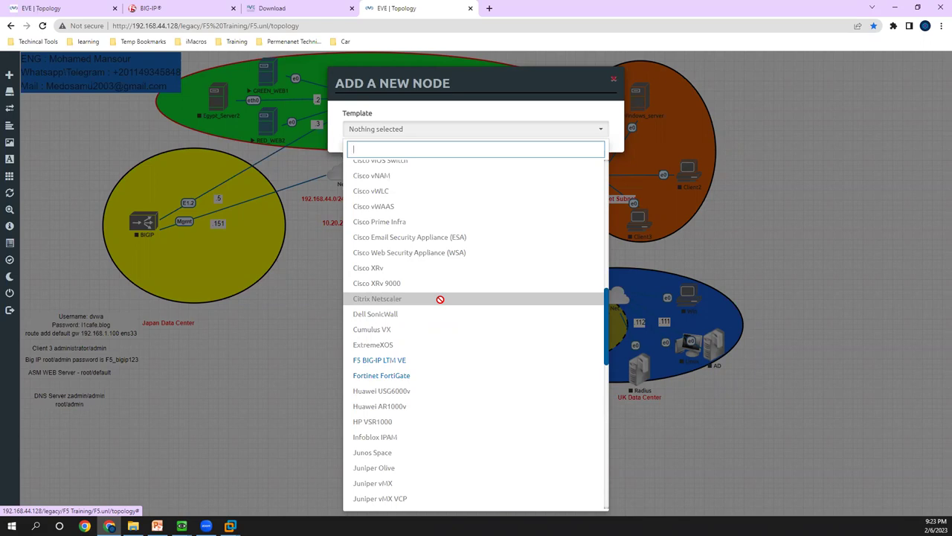
- Reopen the add-node form from the canvas and pick the Windows template
left_click(329, 311)
right_click(293, 278)
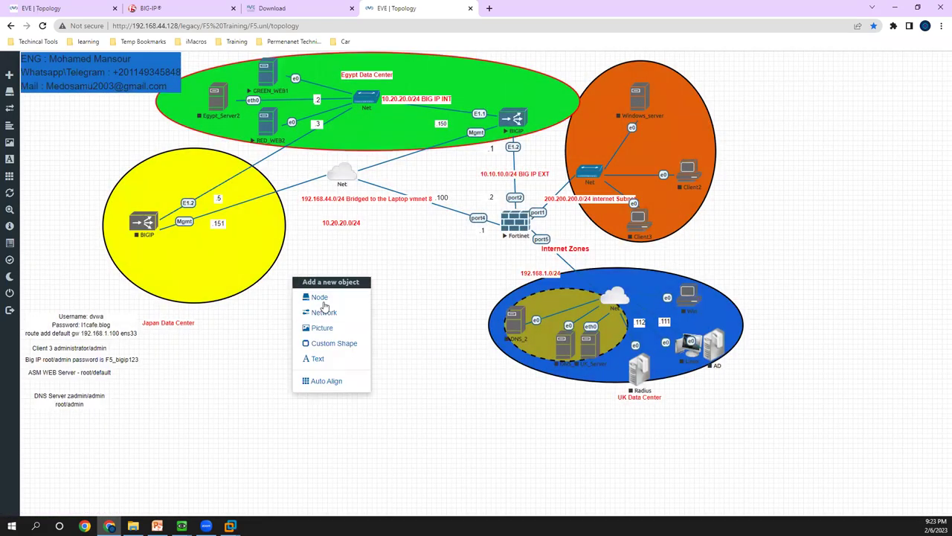
left_click(318, 297)
scroll(397, 416, "down", 4)
scroll(397, 416, "down", 13)
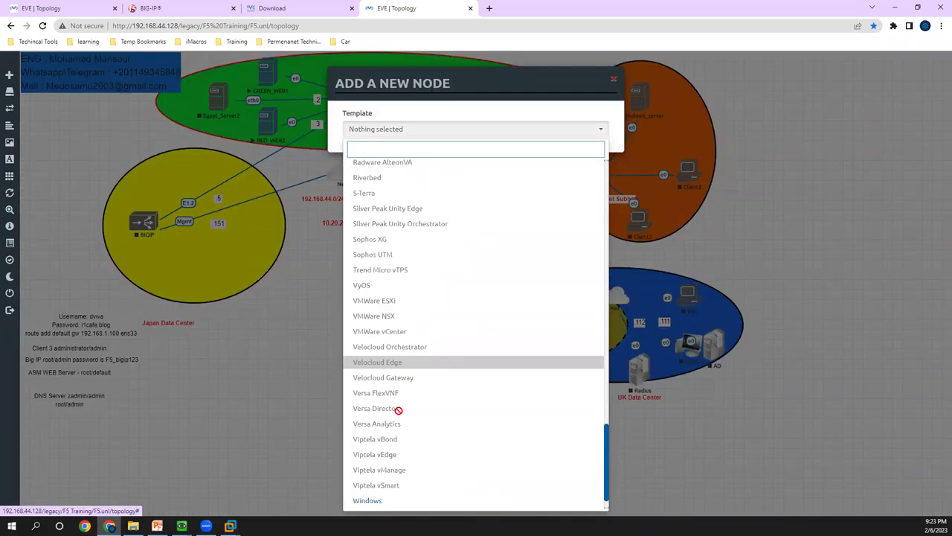
left_click(395, 465)
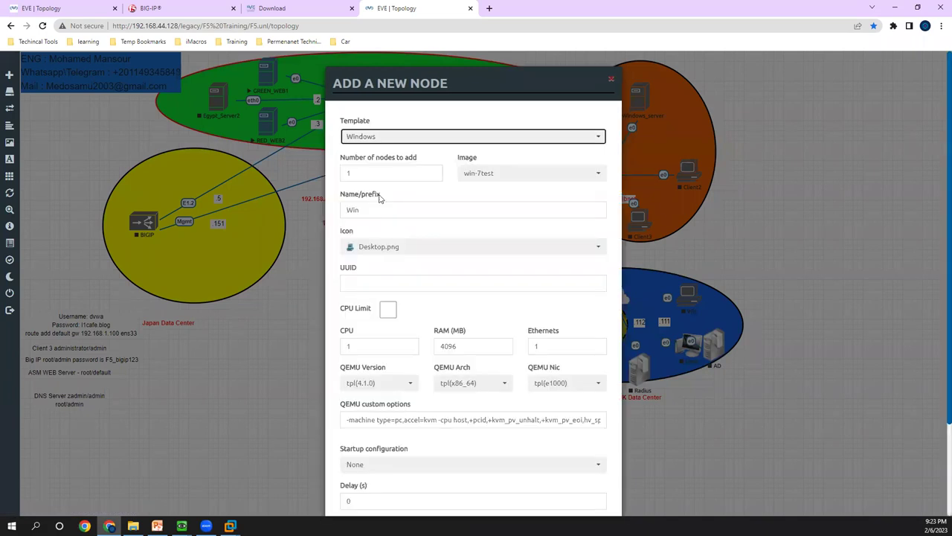
- Review the win-7test image, 4096 MB RAM, CPU count and console types, then close without adding
left_click(496, 177)
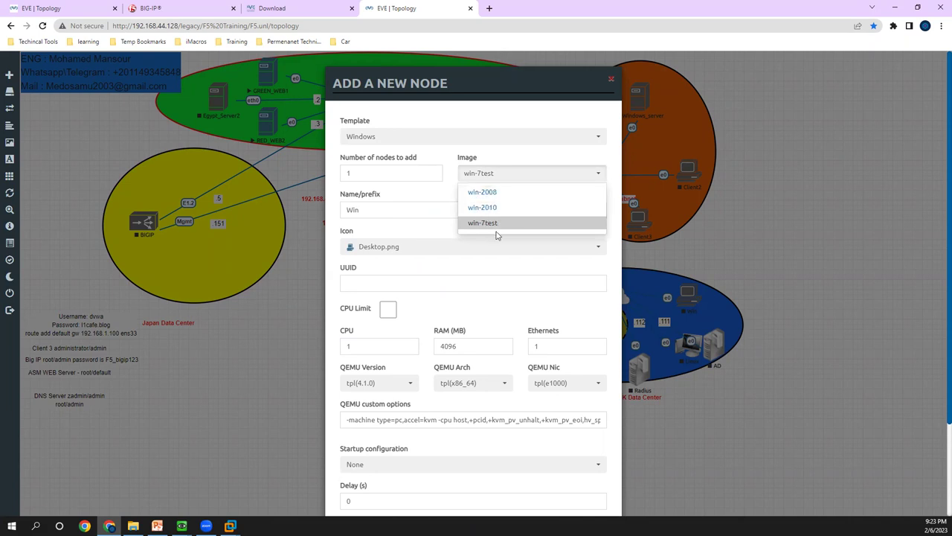
scroll(472, 260, "down", 2)
double_click(448, 232)
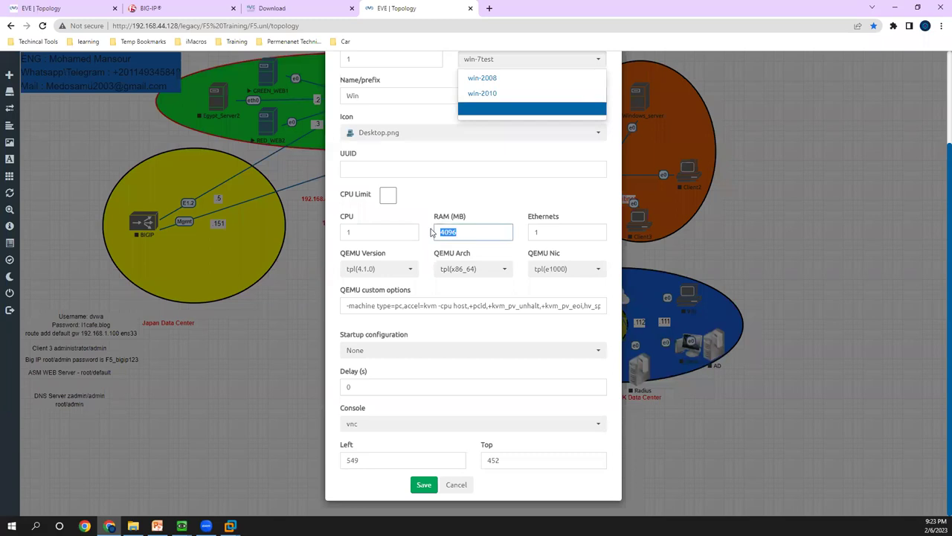
key("Tab")
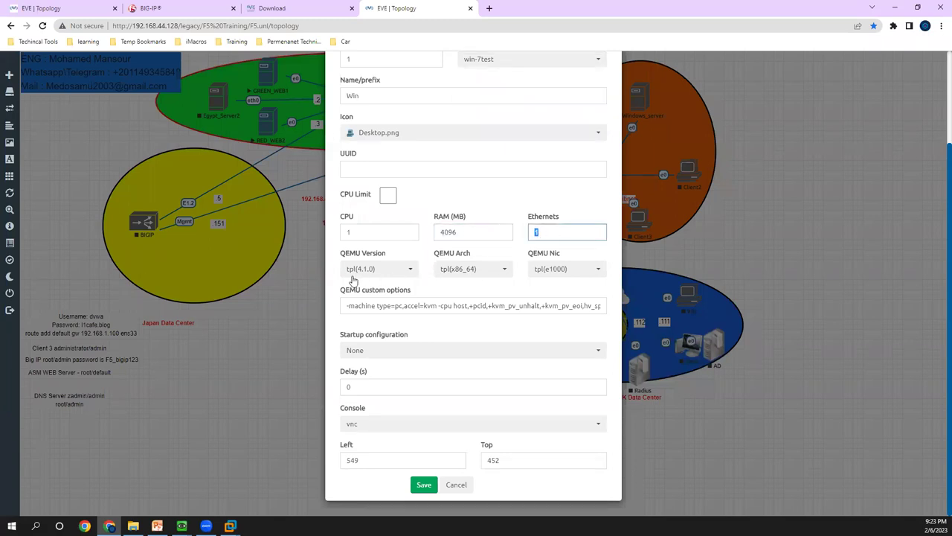
double_click(381, 233)
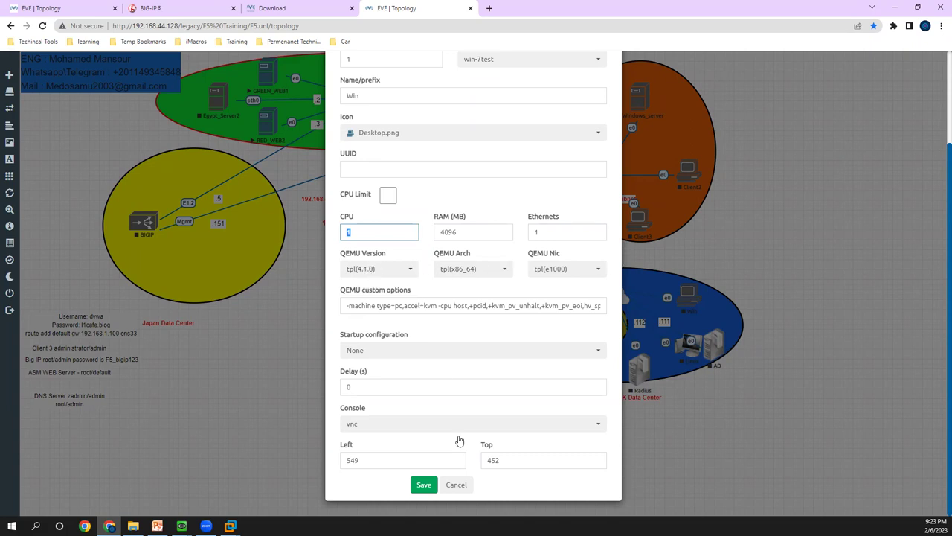
left_click(378, 427)
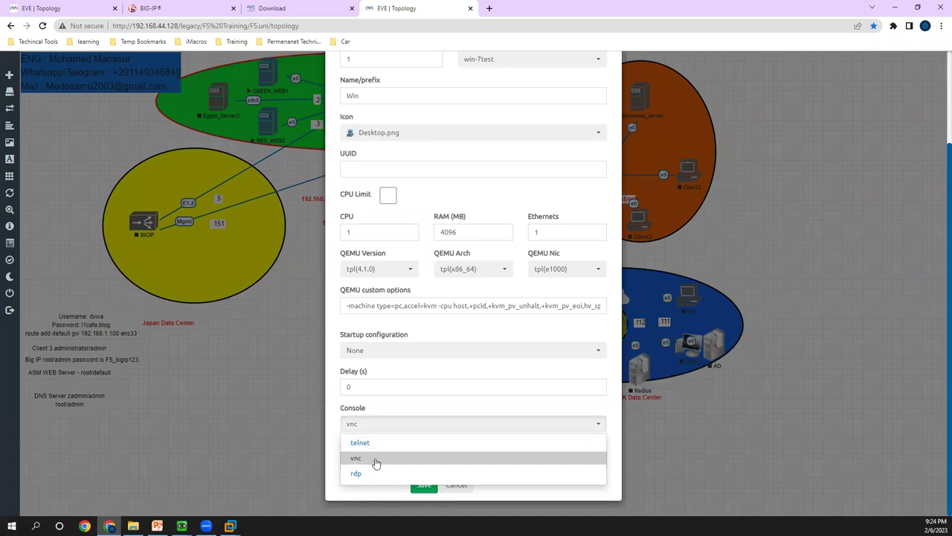
left_click(272, 439)
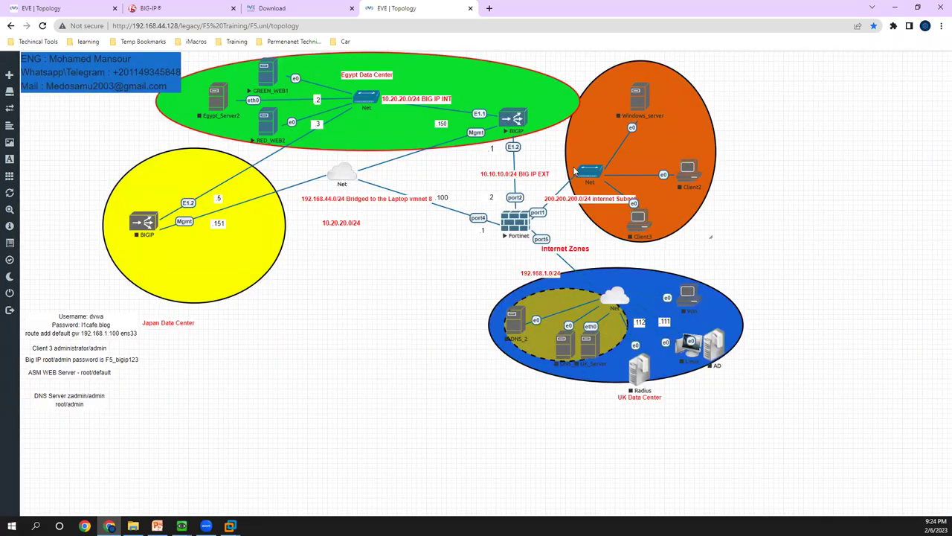
- Link the orange zone's Net node to the BIGIP, then dismiss the add-object menu on the canvas
left_click_drag(602, 175, 614, 121)
right_click(329, 311)
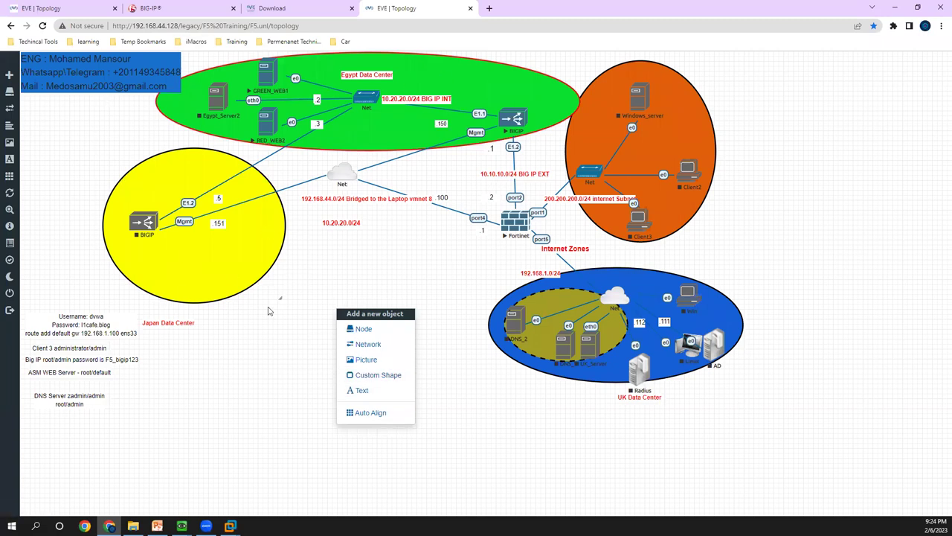
left_click(360, 255)
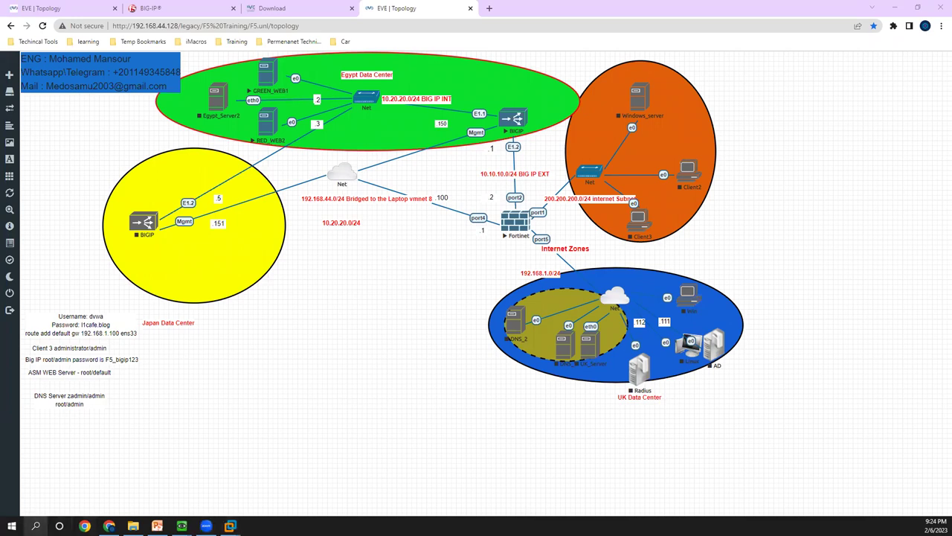
- Go to the EVE-NG website's Documentation and open the F5 BIGIP how-to guide
left_click(309, 9)
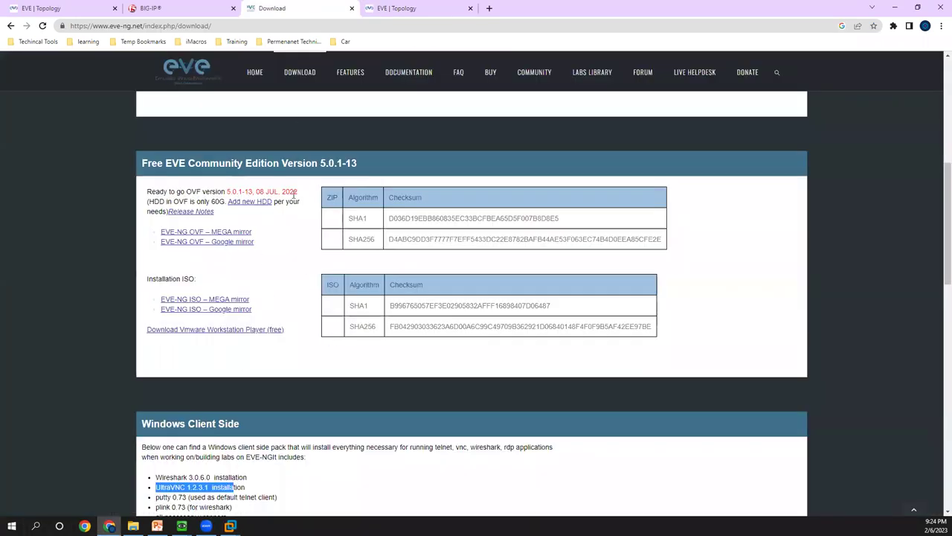
scroll(428, 171, "up", 3)
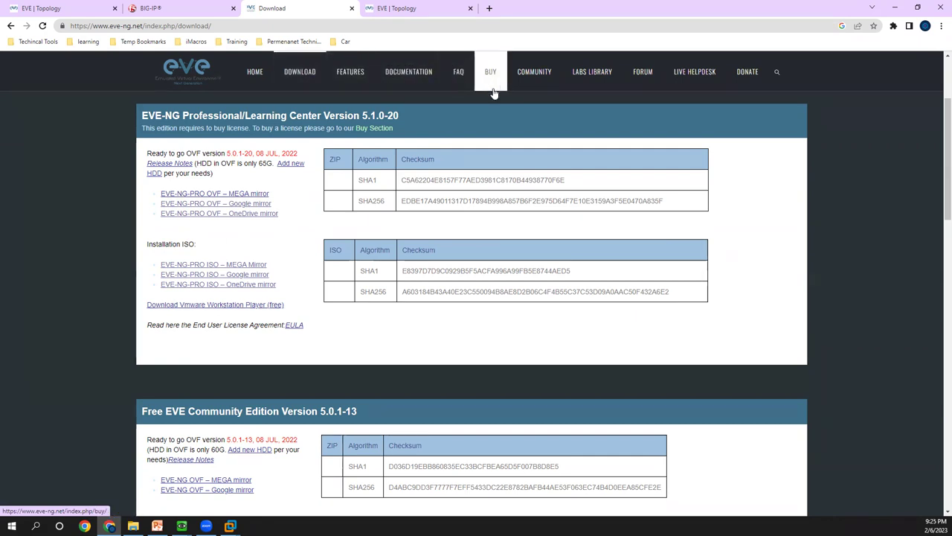
left_click(416, 79)
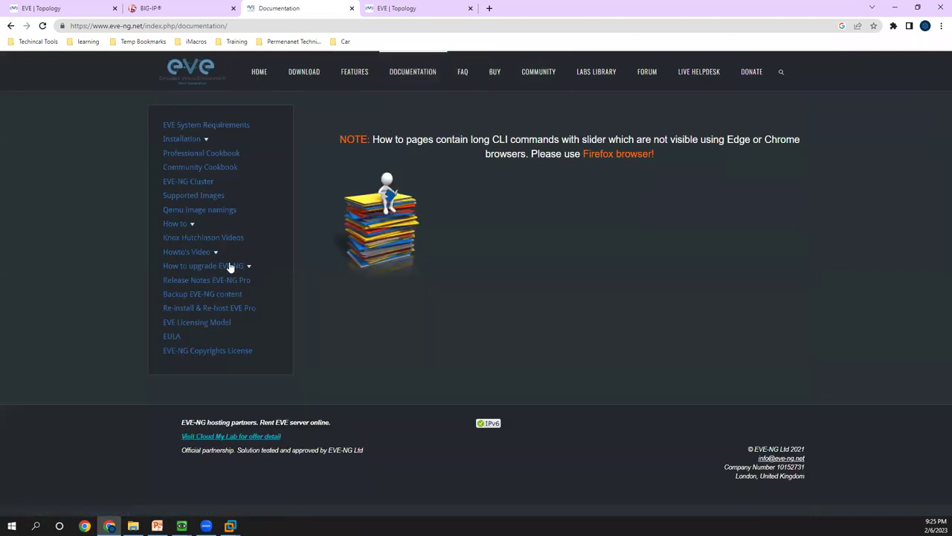
left_click(186, 223)
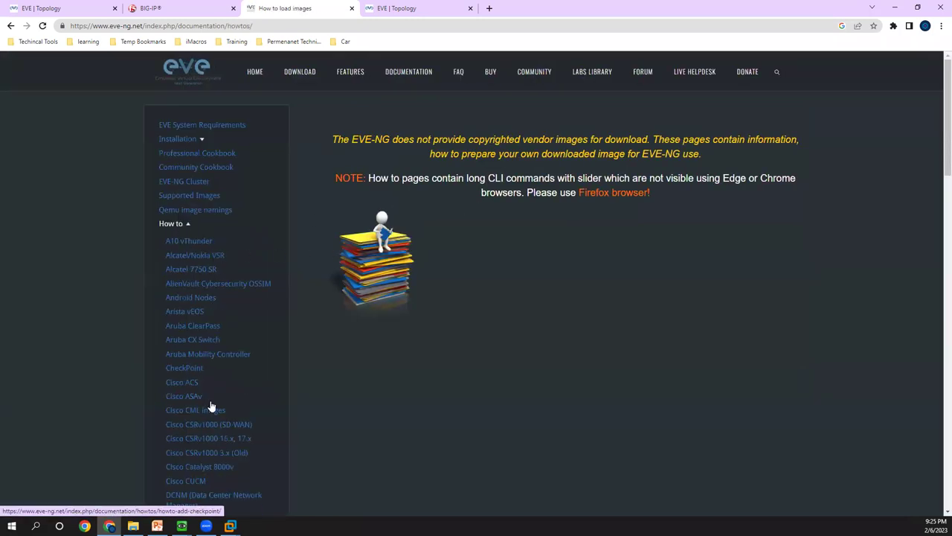
scroll(205, 415, "down", 8)
left_click(179, 249)
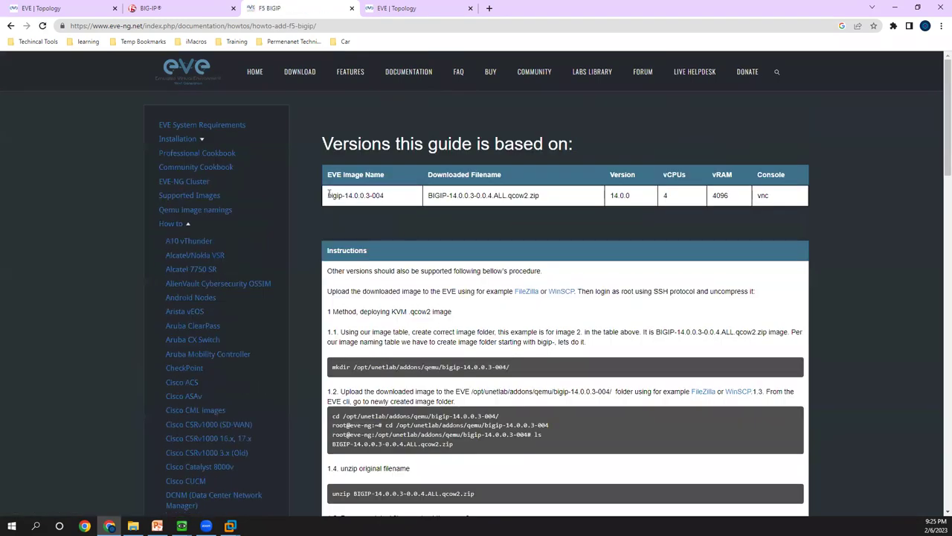
- Highlight the bigip-14.0.0.3-004 image name, zip file name, setup commands and the fix-permissions command
left_click_drag(328, 195, 385, 195)
left_click_drag(541, 195, 442, 195)
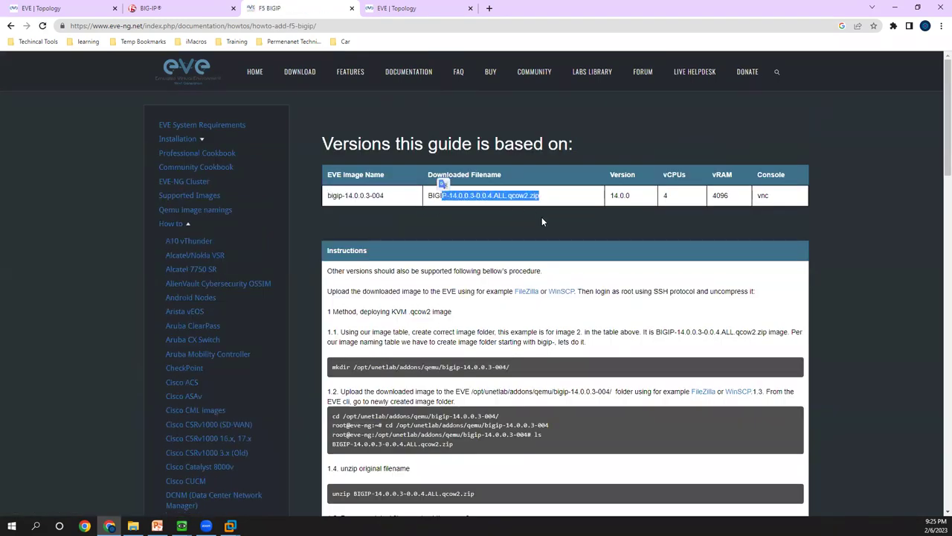
scroll(536, 218, "down", 1)
left_click_drag(337, 146, 458, 180)
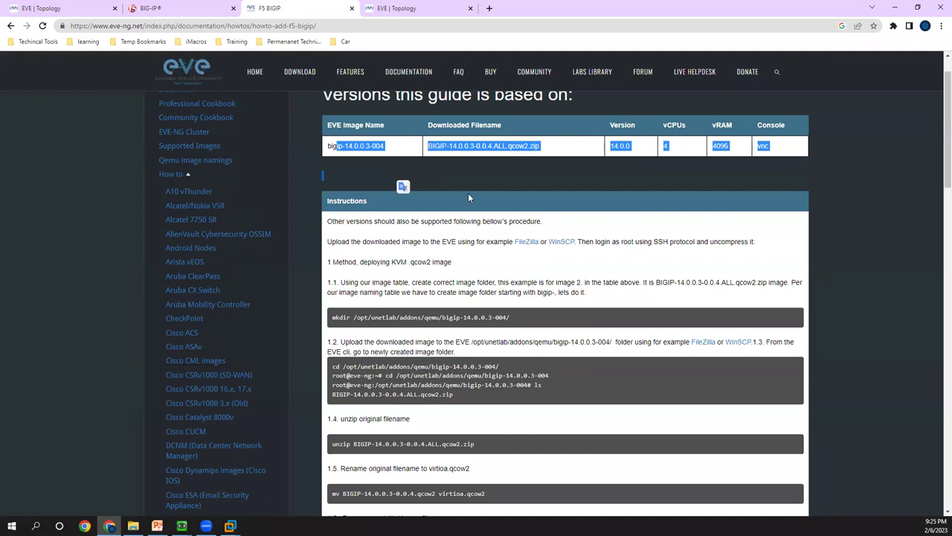
scroll(441, 258, "down", 2)
left_click_drag(355, 217, 452, 223)
left_click_drag(378, 245, 429, 253)
scroll(446, 297, "down", 3)
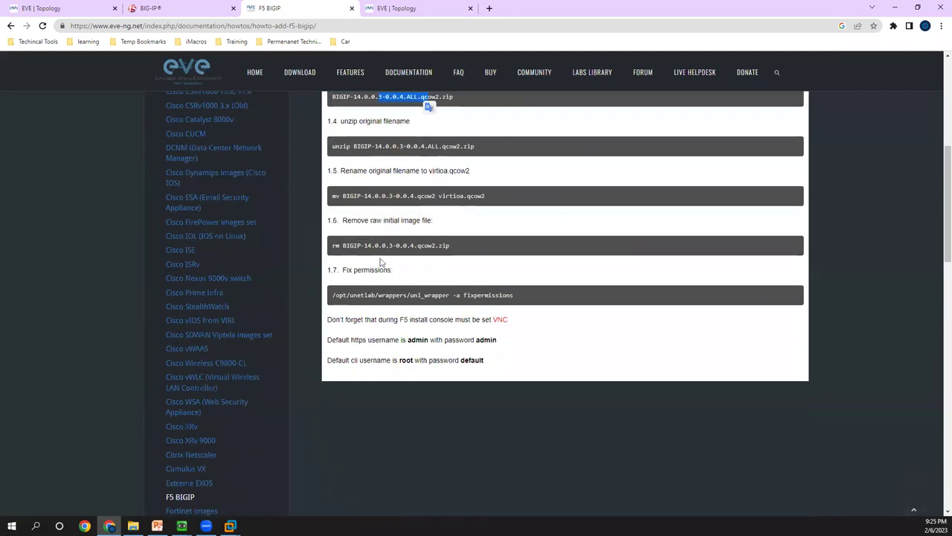
scroll(522, 383, "up", 2)
left_click_drag(514, 395, 349, 395)
scroll(503, 378, "up", 2)
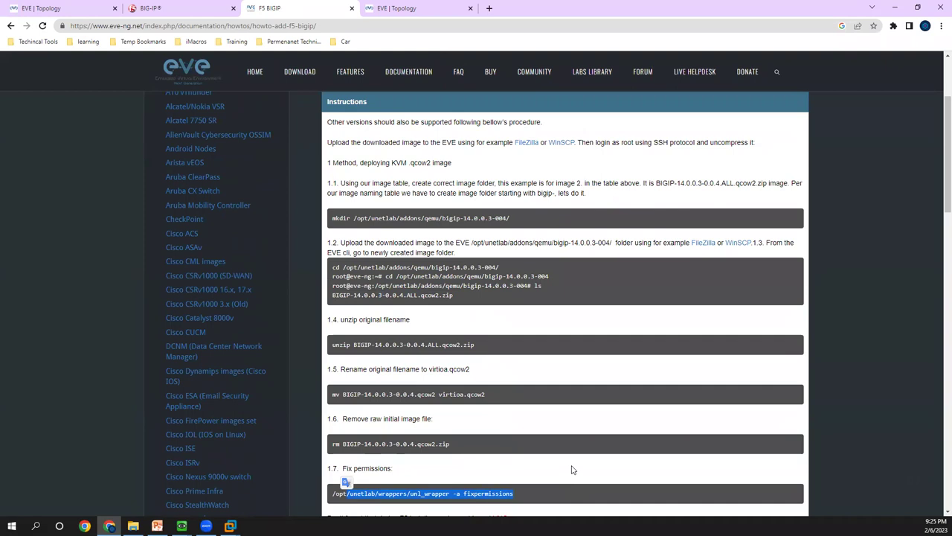
scroll(569, 468, "up", 2)
scroll(564, 467, "up", 1)
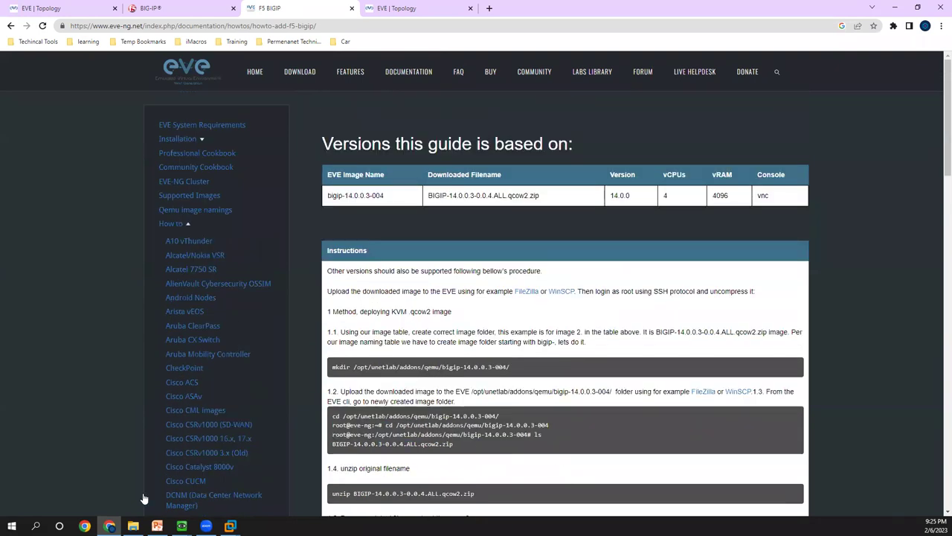
- Launch WinSCP via Windows search ('wisn') and log in to the My Workspace session at 192.168.44.128
left_click(36, 526)
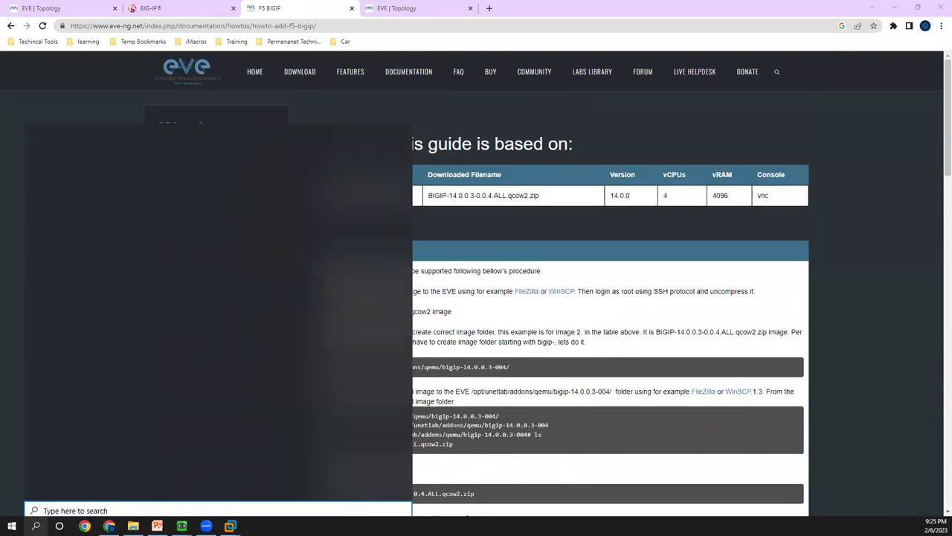
type("wis")
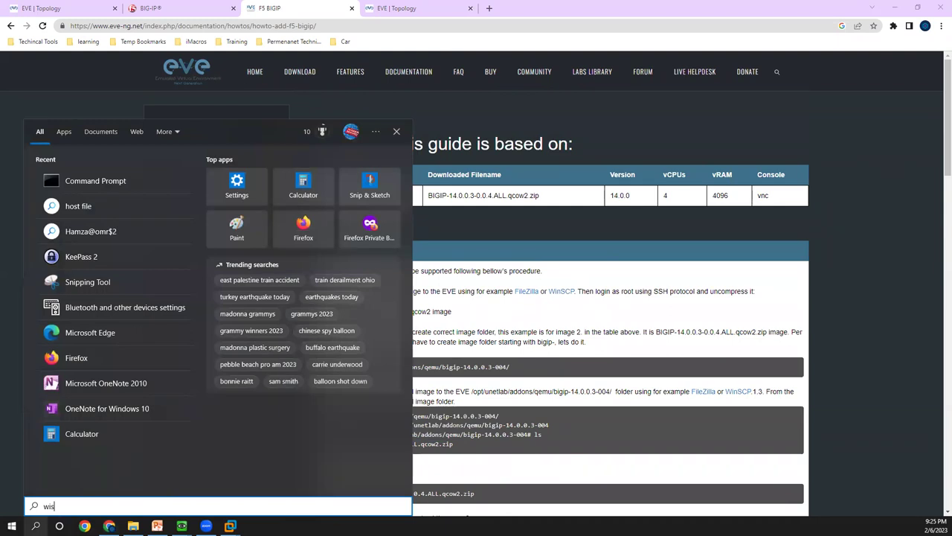
type("n")
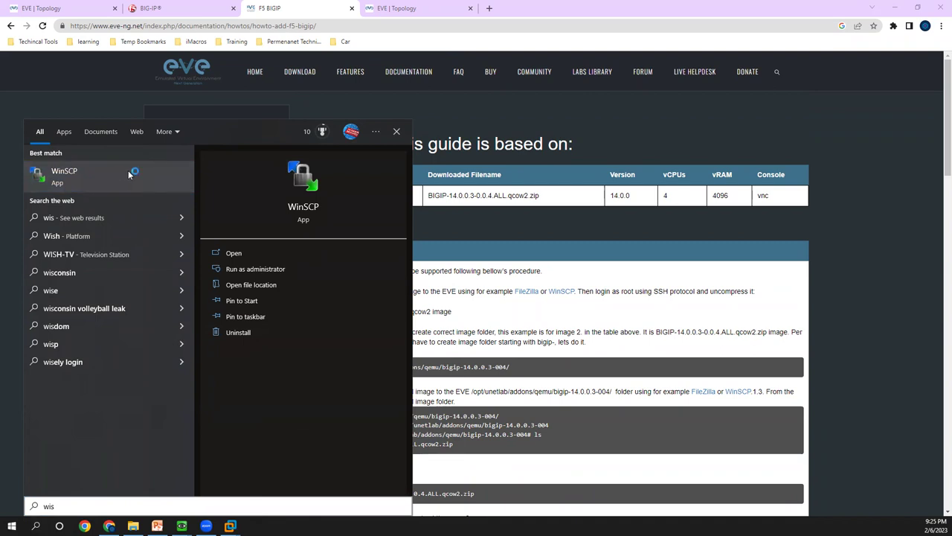
left_click(122, 174)
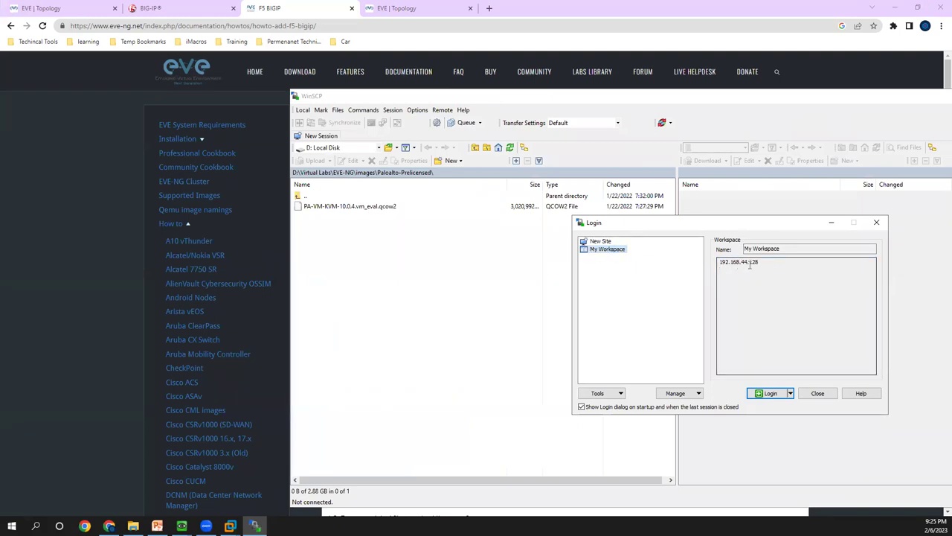
left_click(778, 394)
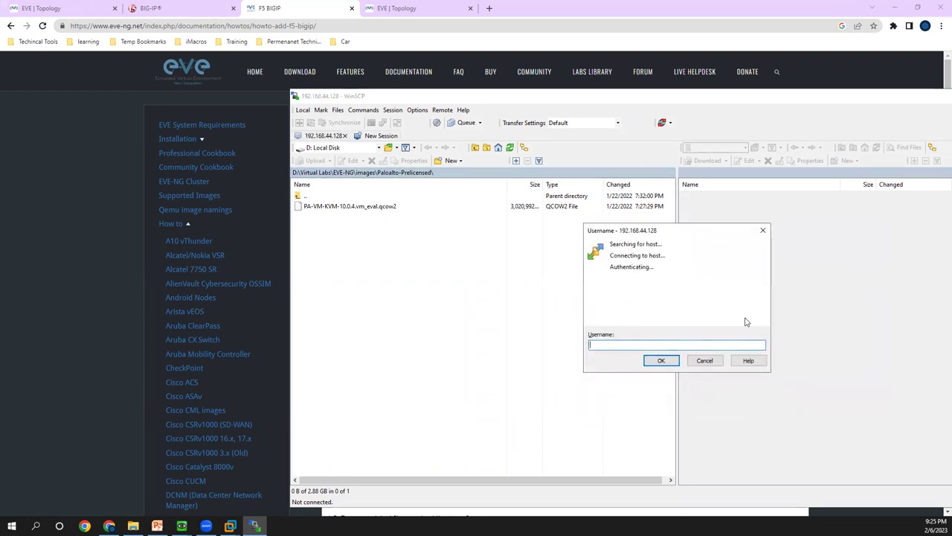
- Submit the login username, then maximize WinSCP showing /opt/unetlab/addons/qemu on the server
key("Return")
key("Return")
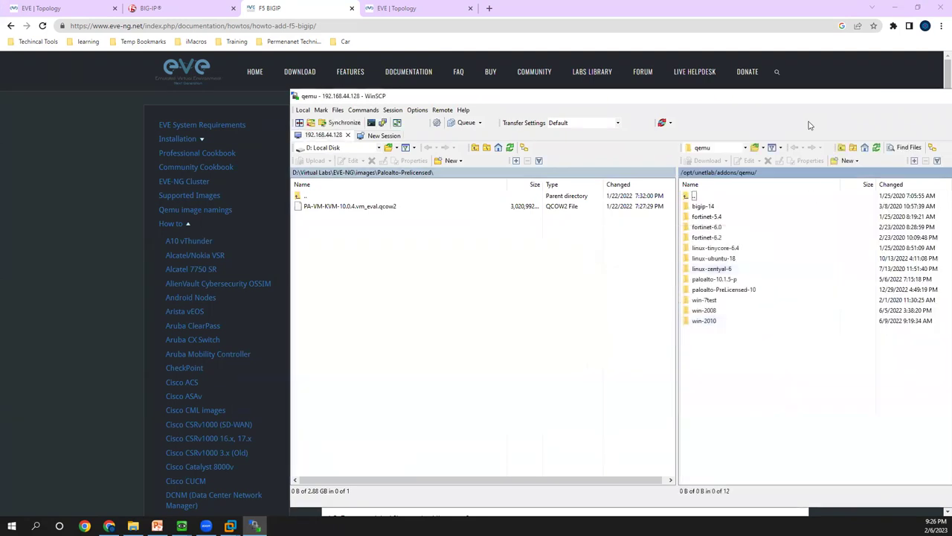
left_click_drag(692, 97, 439, 105)
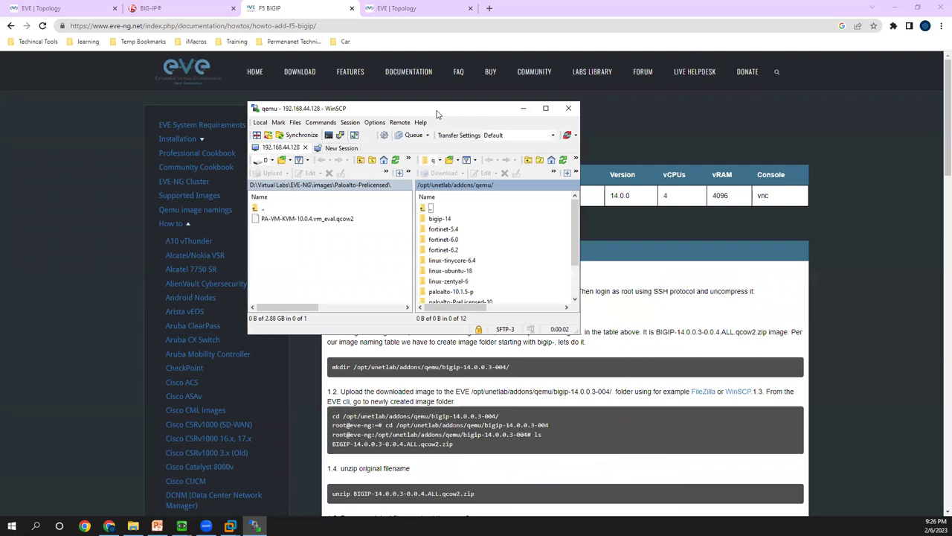
double_click(439, 104)
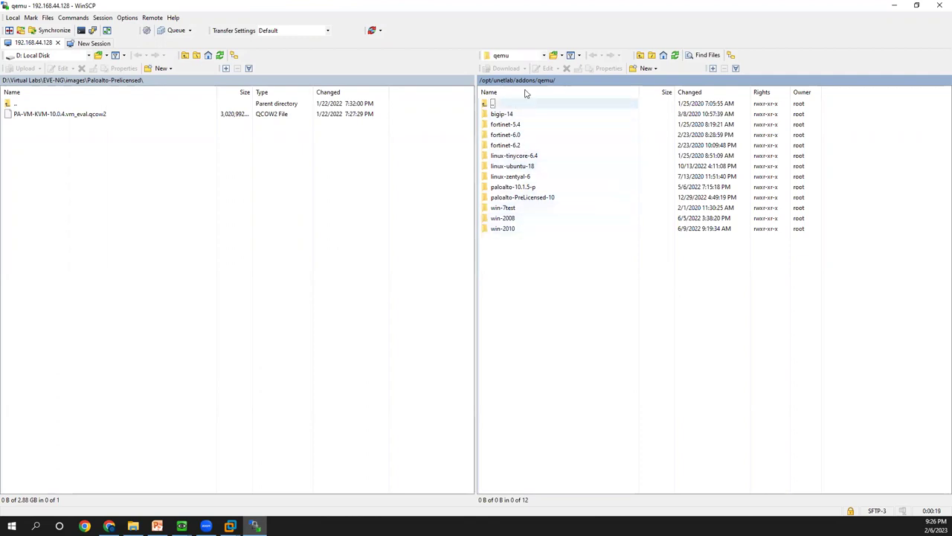
mouse_move(547, 117)
left_mouse_down()
mouse_move(449, 165)
mouse_move(550, 185)
mouse_move(534, 103)
mouse_move(547, 121)
left_mouse_up()
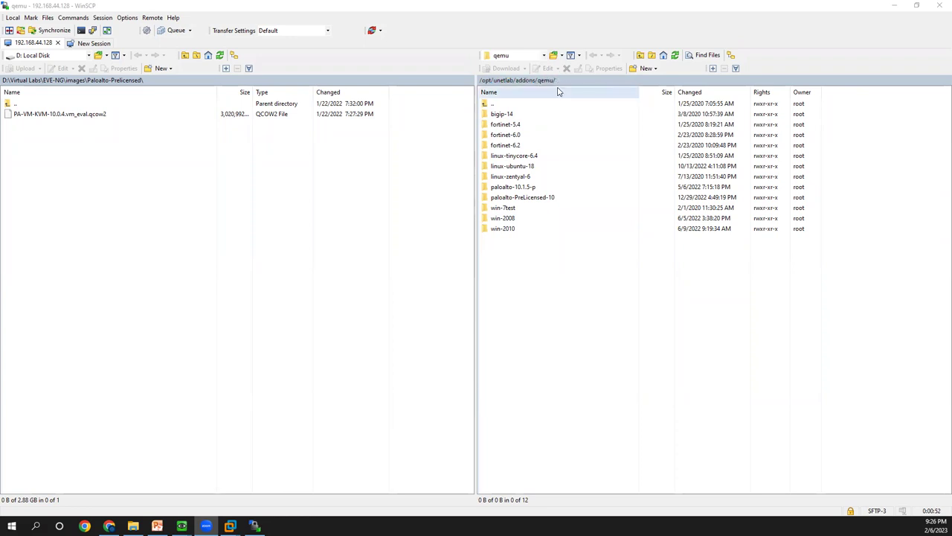
left_click(640, 56)
left_click(640, 55)
left_click(640, 55)
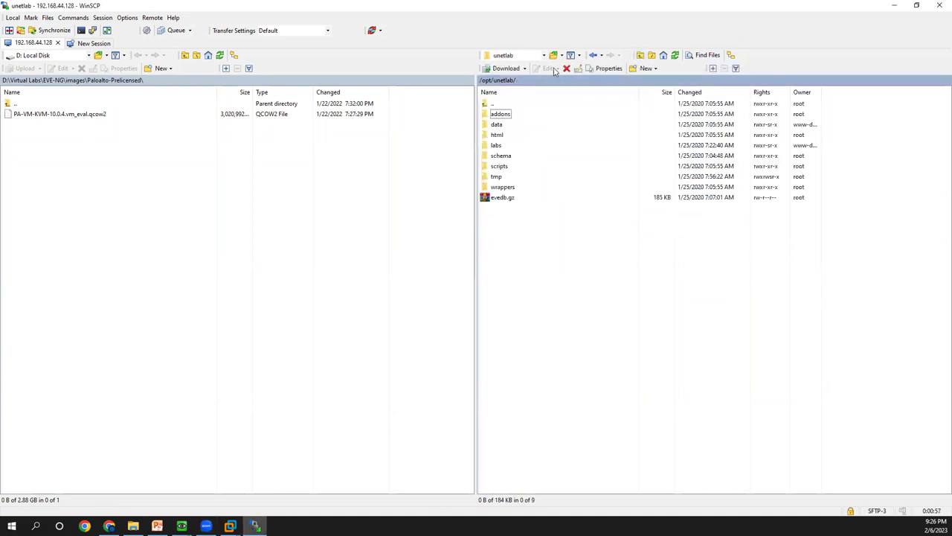
left_click(639, 56)
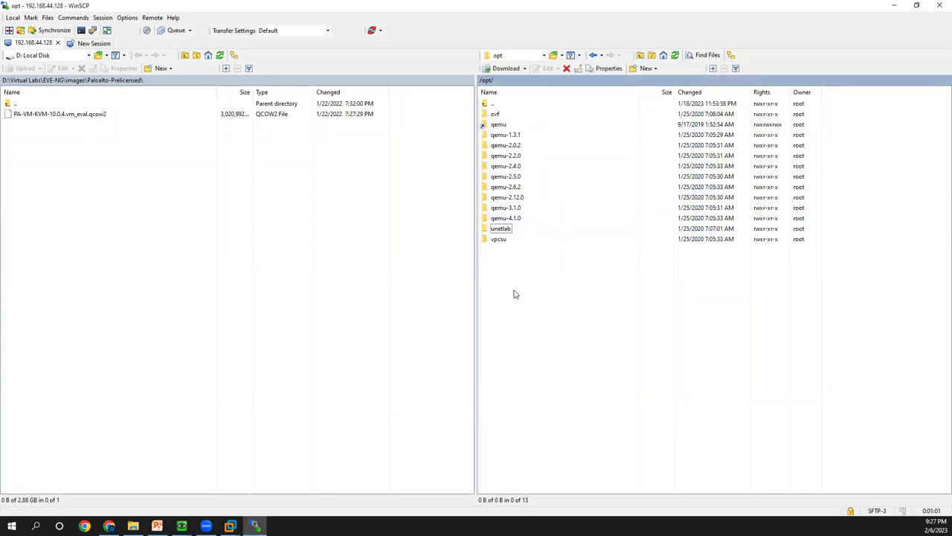
left_click(504, 229)
double_click(504, 229)
double_click(503, 116)
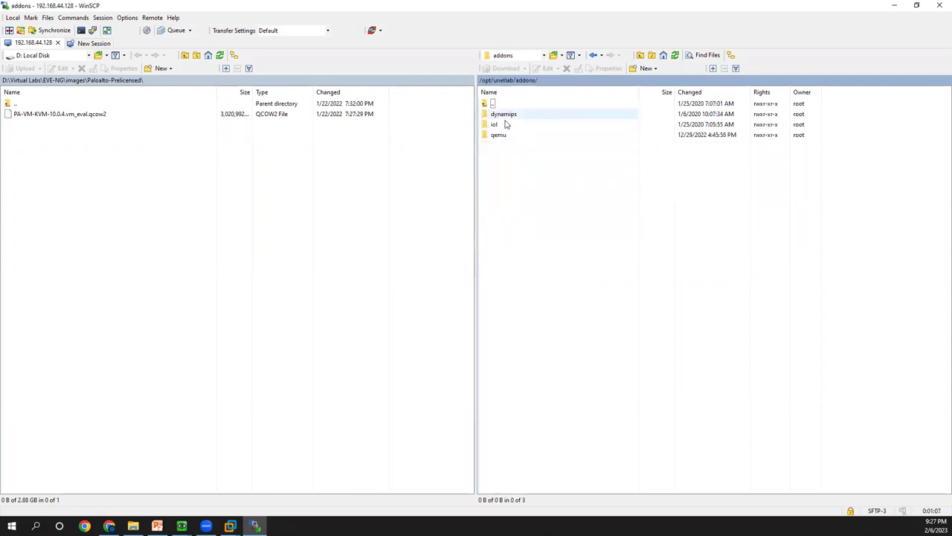
double_click(503, 137)
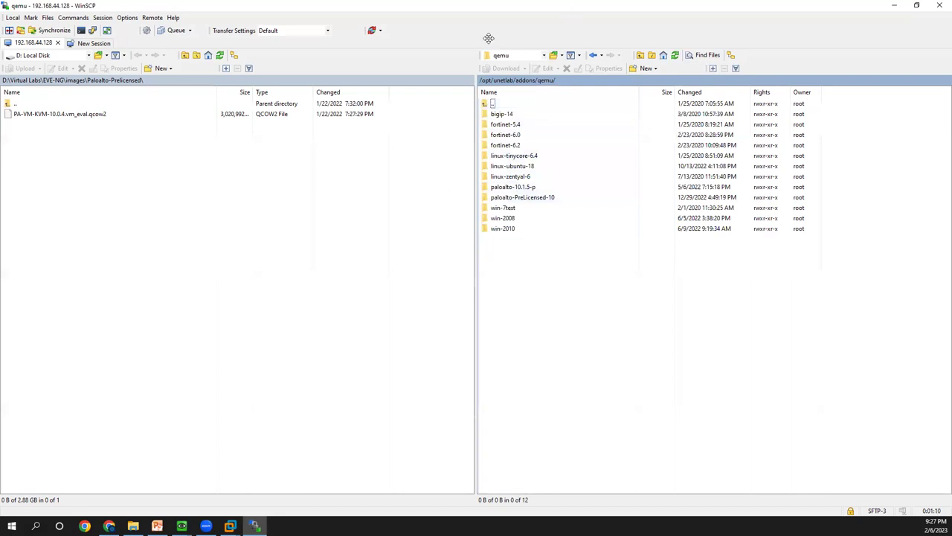
mouse_move(554, 125)
left_mouse_down()
mouse_move(463, 132)
mouse_move(587, 148)
mouse_move(559, 97)
mouse_move(568, 135)
left_mouse_up()
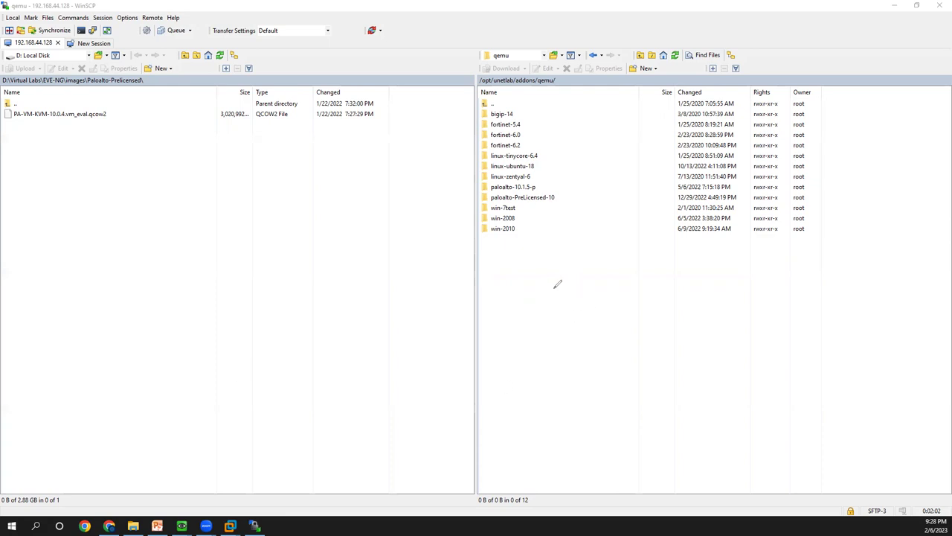
mouse_move(561, 144)
left_mouse_down()
mouse_move(510, 96)
mouse_move(503, 282)
mouse_move(571, 165)
left_mouse_up()
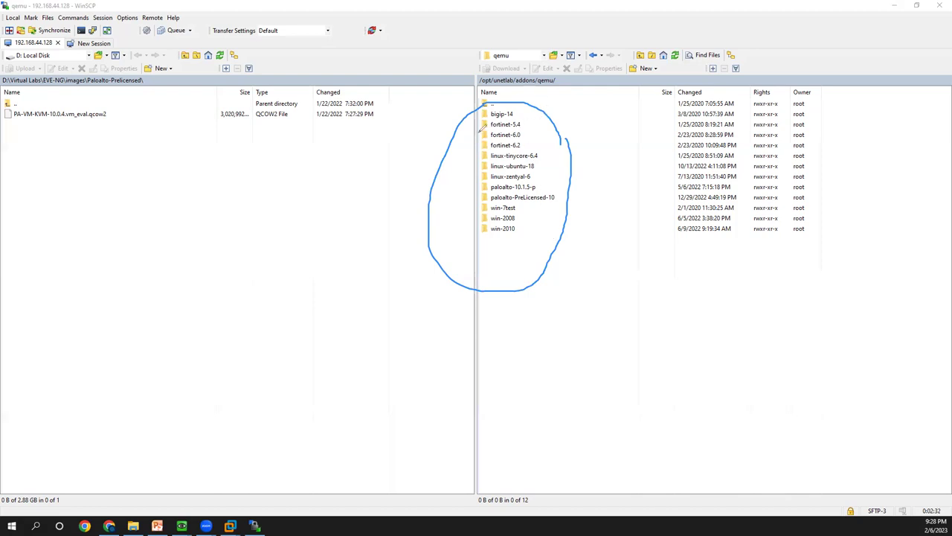
mouse_move(515, 105)
left_mouse_down()
mouse_move(485, 118)
mouse_move(517, 110)
left_mouse_up()
key("Escape")
- Cancel a new directory in the remote qemu folder, then open bigip-14 to show hda.qcow2
right_click(543, 263)
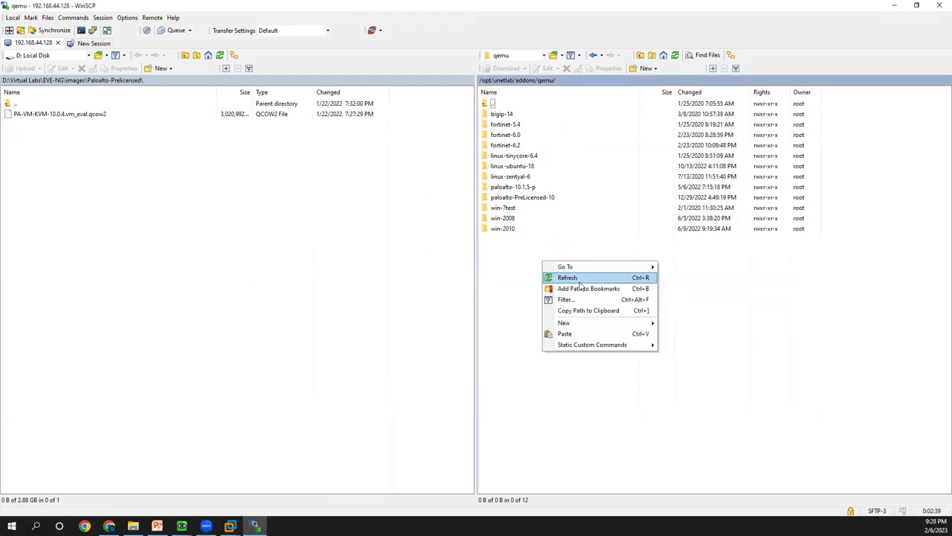
mouse_move(584, 323)
left_click(685, 335)
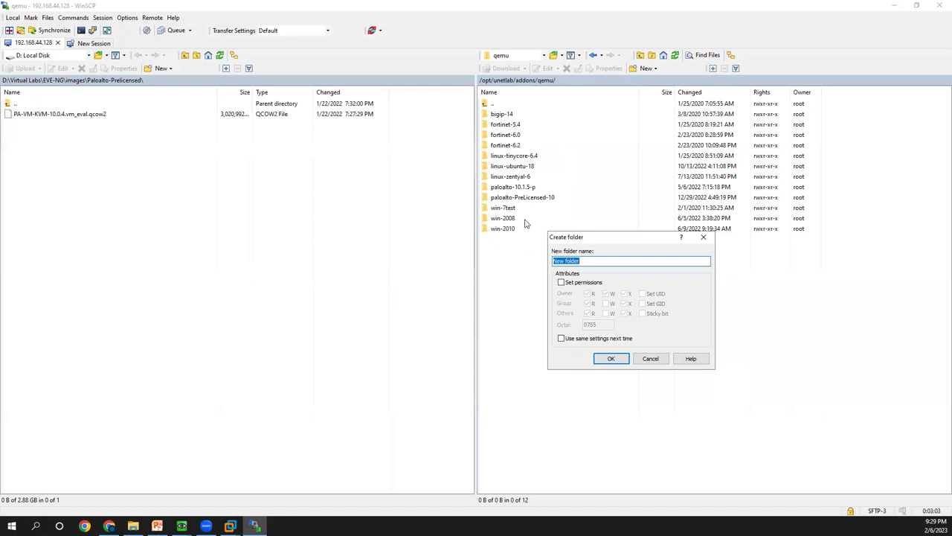
left_click(652, 358)
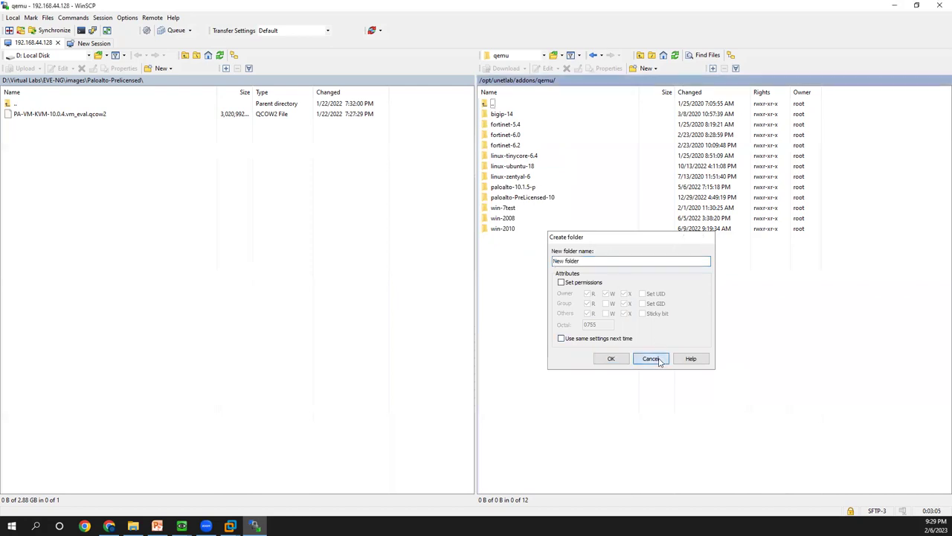
double_click(505, 121)
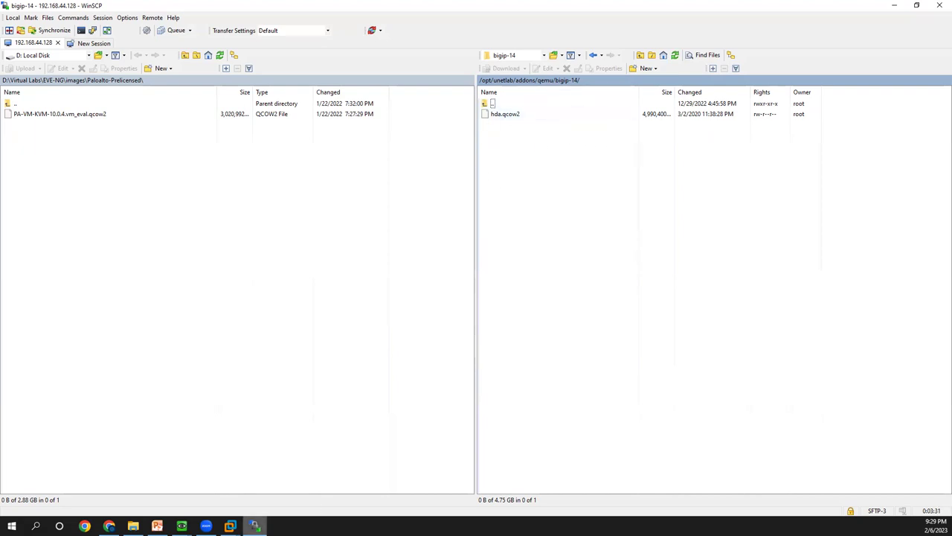
- In the F5 BIG-IP guide, scroll to step 1.7 and select the unl_wrapper fixpermissions command
left_click(110, 526)
scroll(456, 441, "down", 5)
triple_click(485, 346)
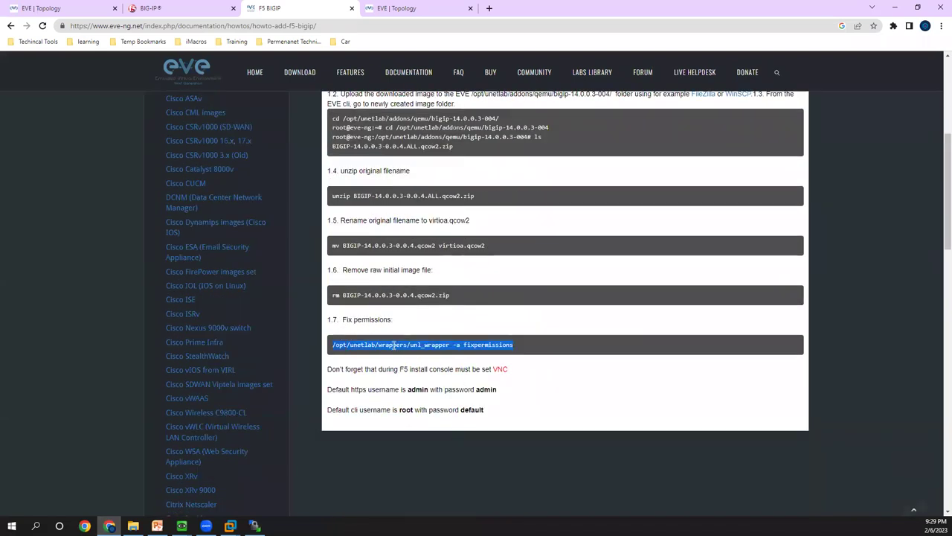
left_click_drag(527, 346, 330, 347)
scroll(316, 129, "up", 3)
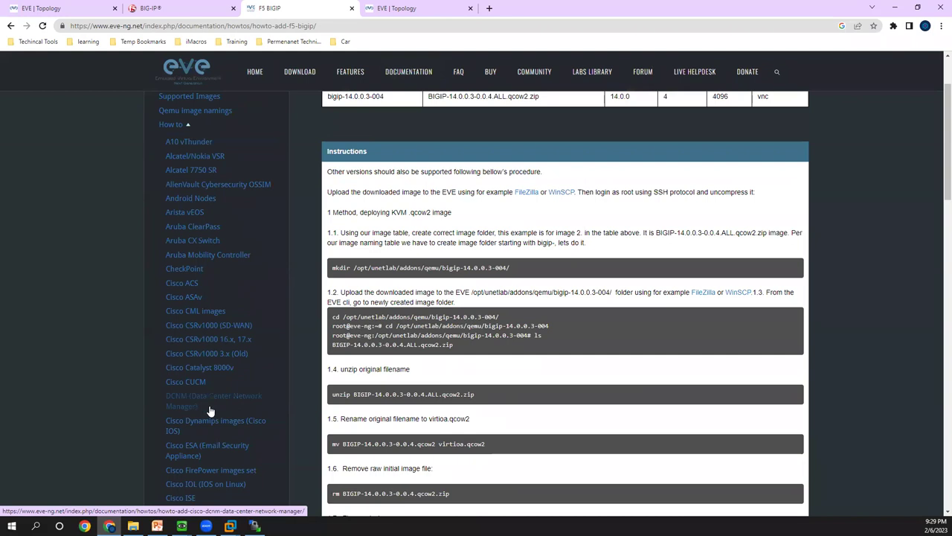
scroll(206, 183, "down", 1)
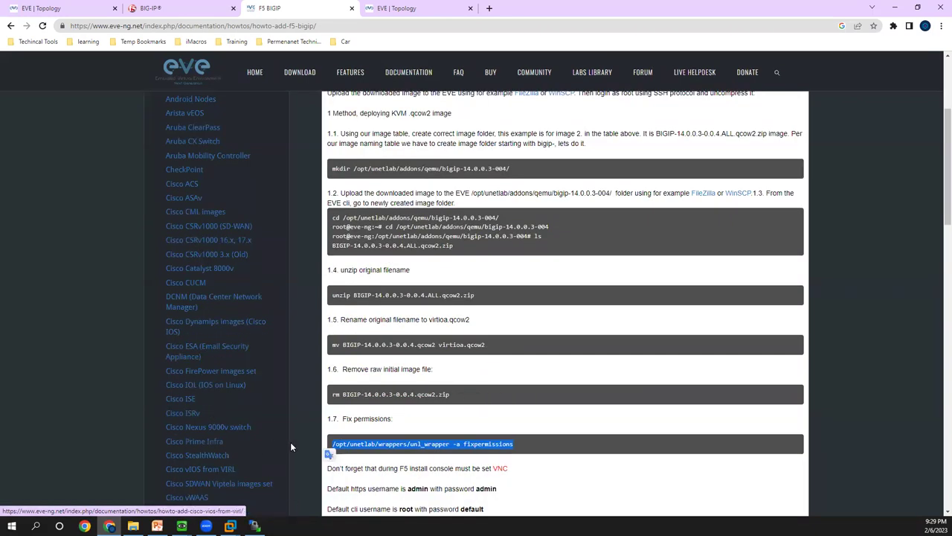
left_click(523, 445)
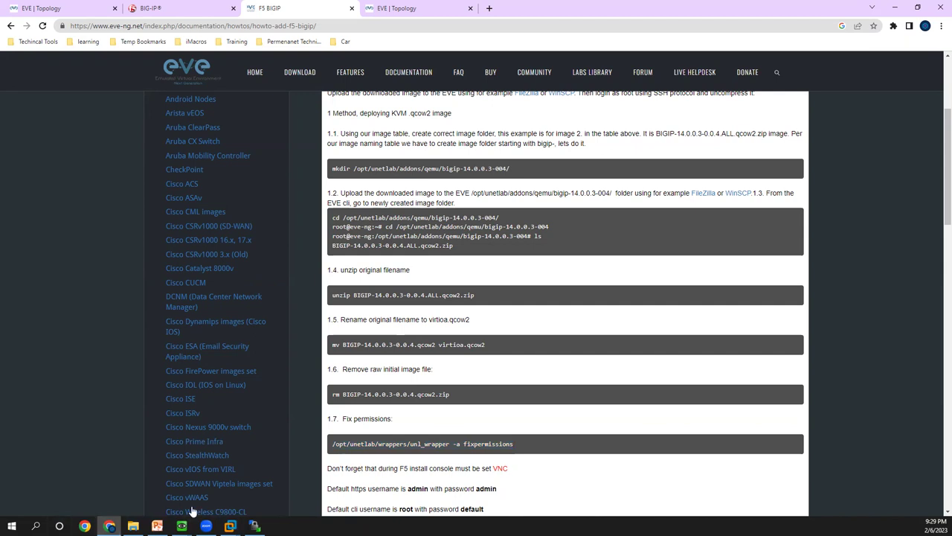
- Log in as root on the EVE COM_ISO console, then release the keyboard and open Windows search
mouse_move(230, 526)
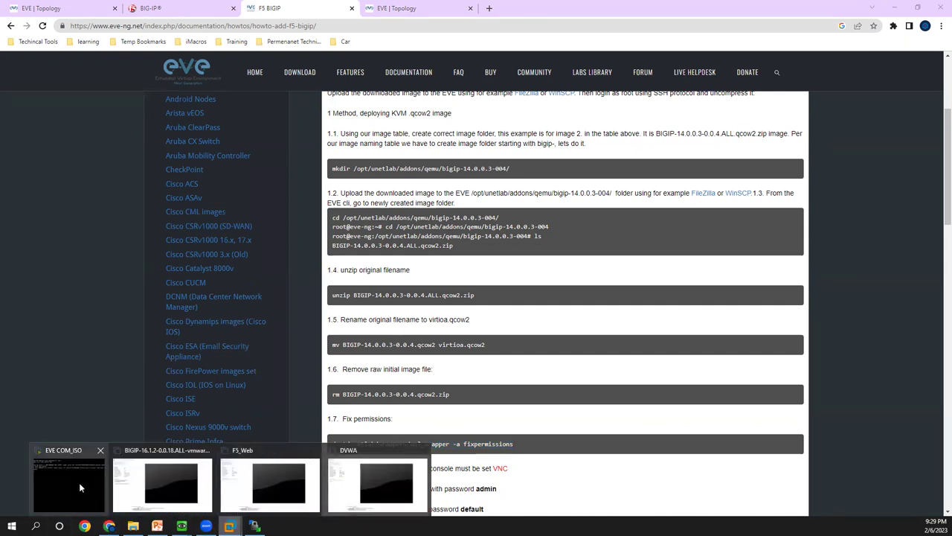
left_click(79, 482)
left_click(274, 182)
key("Return")
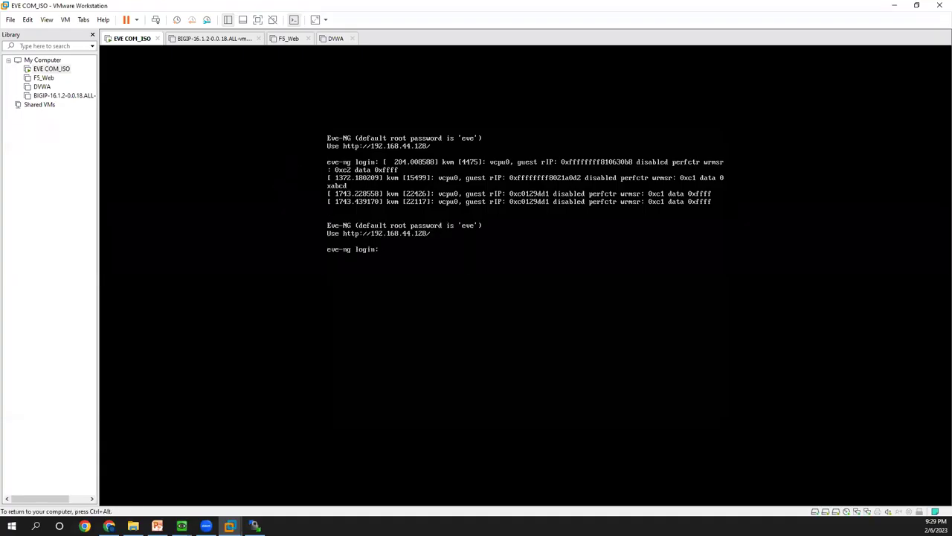
type("root")
key("Return")
key("Return")
key("Return")
key("Return")
key("Return")
key("Return")
key("Return")
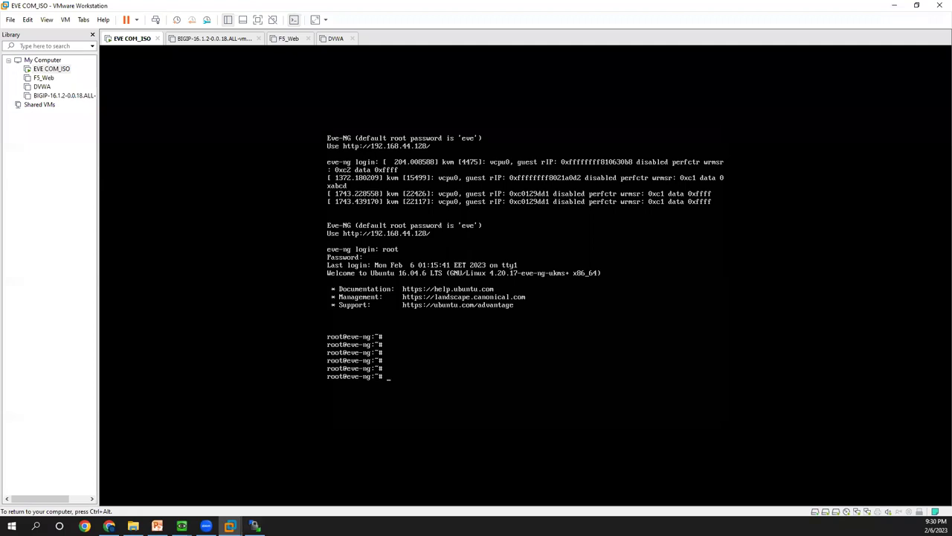
key("ctrl+alt")
left_click(35, 526)
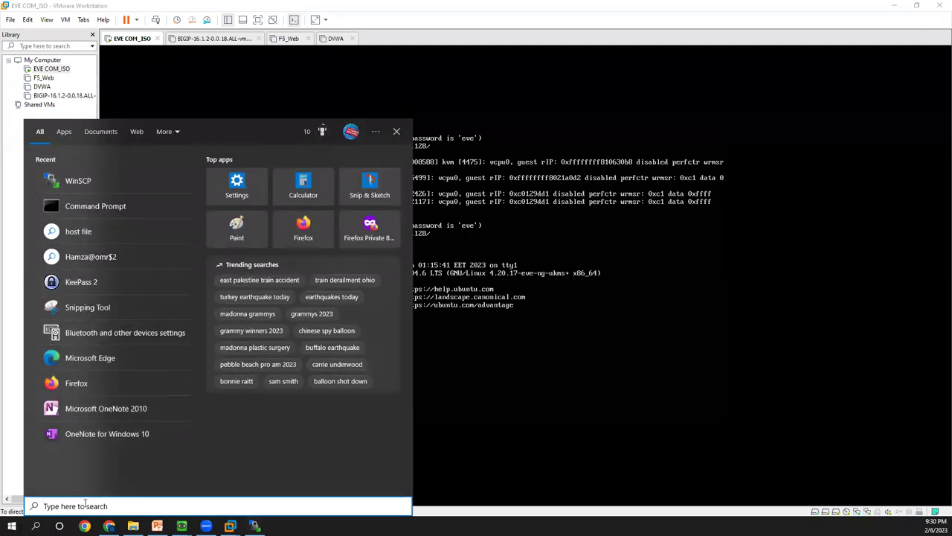
- Launch PuTTY via search and open an SSH connection to 192.168.44.128
type("put")
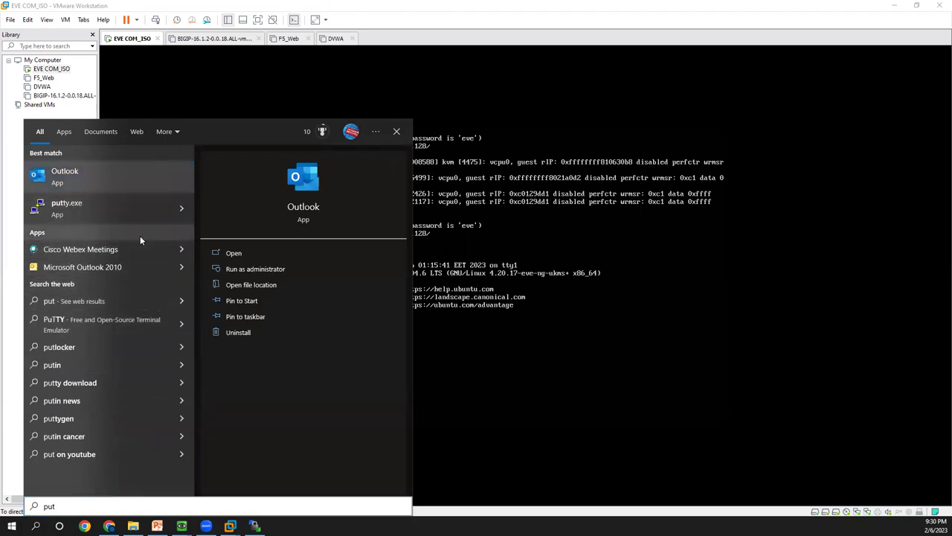
left_click(203, 252)
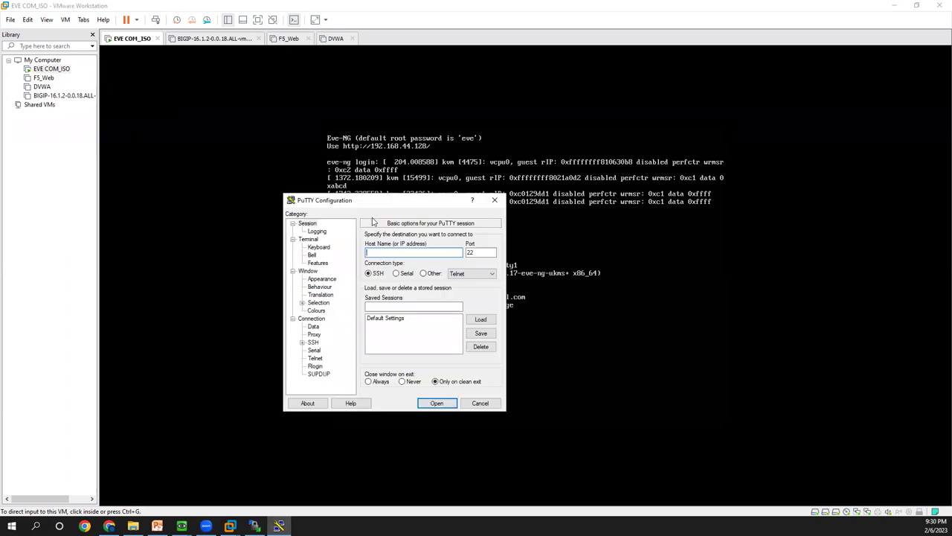
type("192.168.44.128")
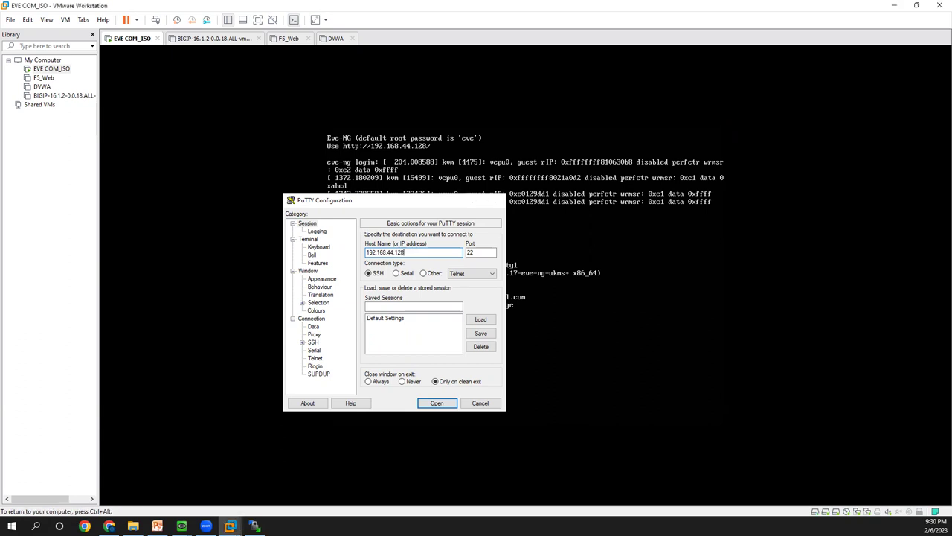
left_click(521, 431)
- Log in as root with the account password, then paste and erase a shutdown now command
key("ctrl+alt")
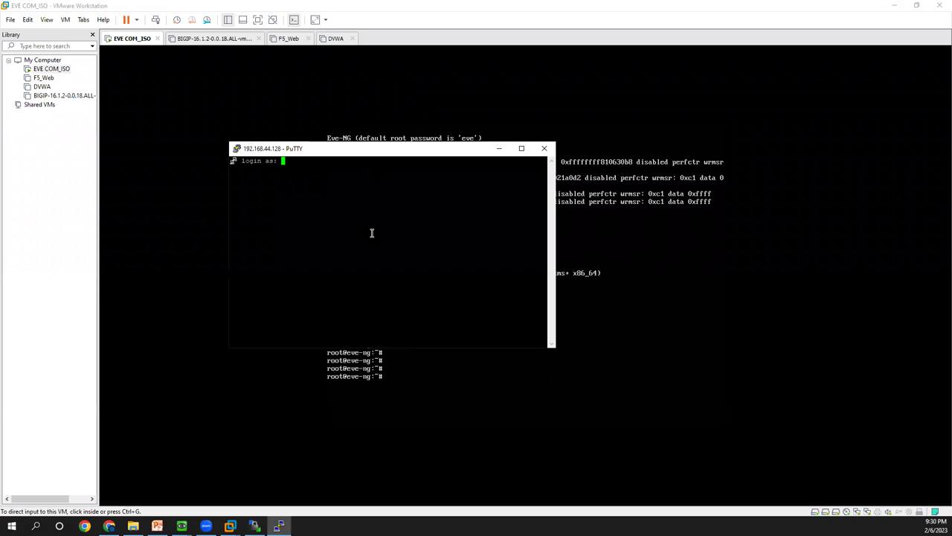
type("root")
key("Return")
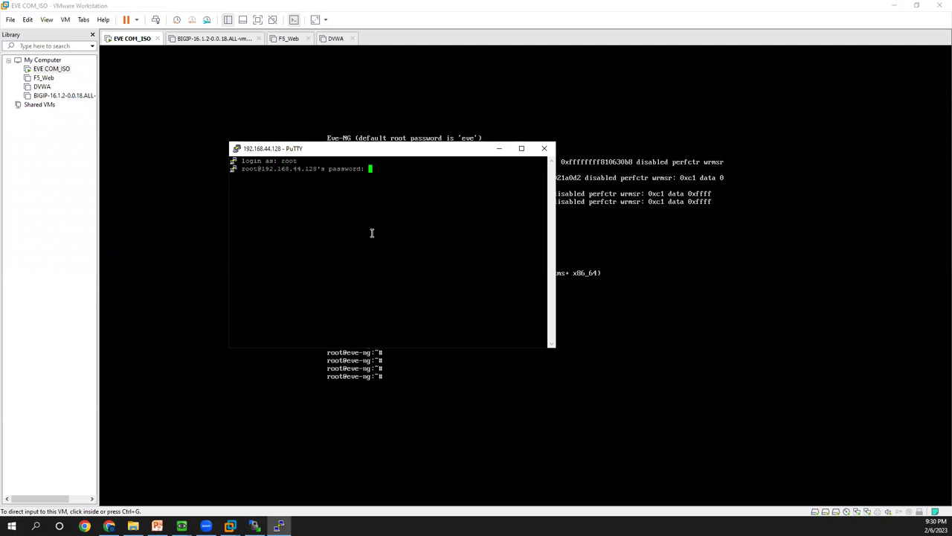
type("eve")
key("Return")
key("Return")
key("Return")
key("Return")
key("Return")
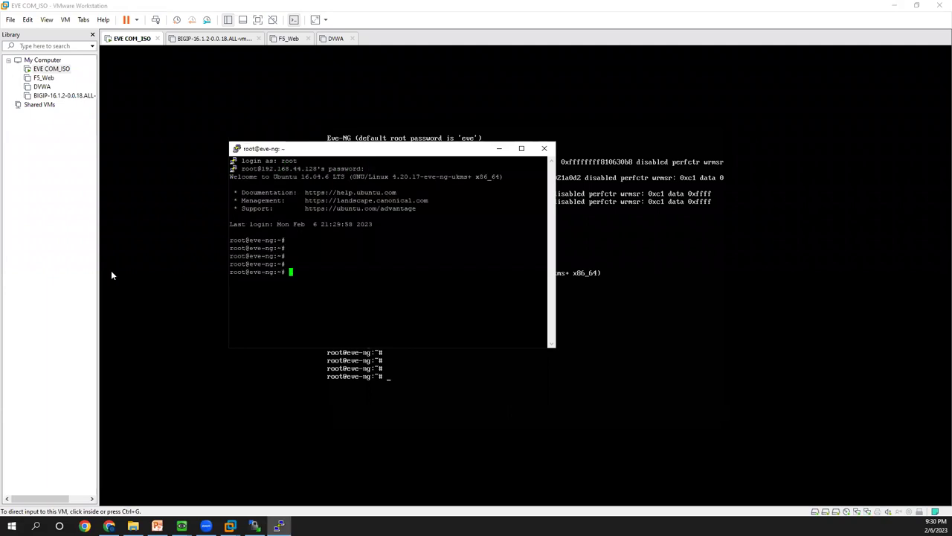
right_click(428, 234)
key("BackSpace")
key("BackSpace")
key("BackSpace")
key("BackSpace")
key("BackSpace")
key("BackSpace")
key("BackSpace")
key("BackSpace")
key("BackSpace")
key("BackSpace")
key("BackSpace")
key("BackSpace")
- Reselect the fixpermissions command in the guide, then switch to the EVE F5 Training lab topology tab
left_click(110, 526)
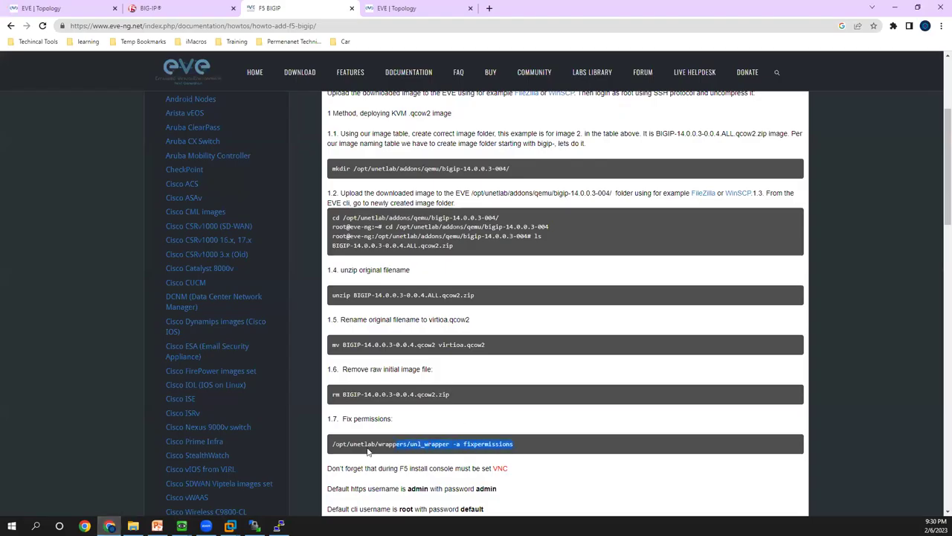
left_click(370, 444, "shift")
triple_click(370, 443)
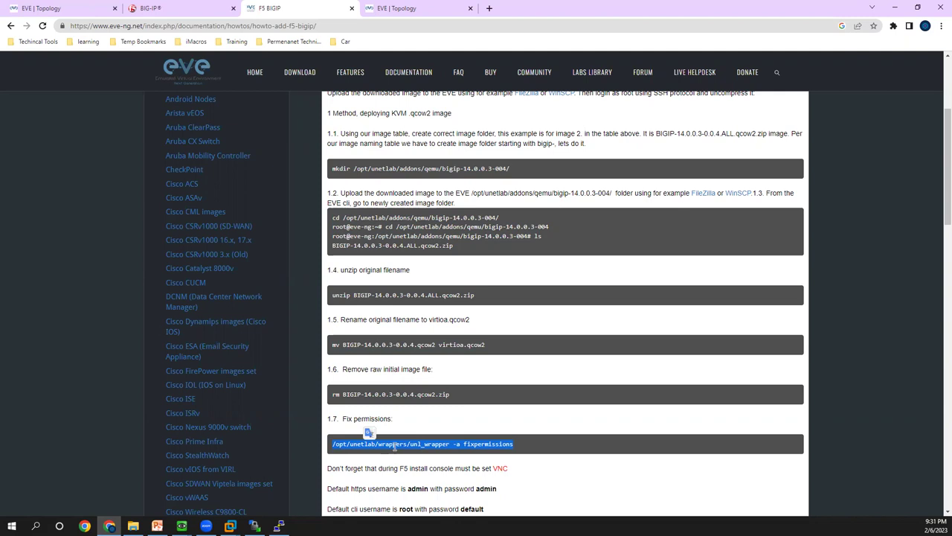
left_click(400, 8)
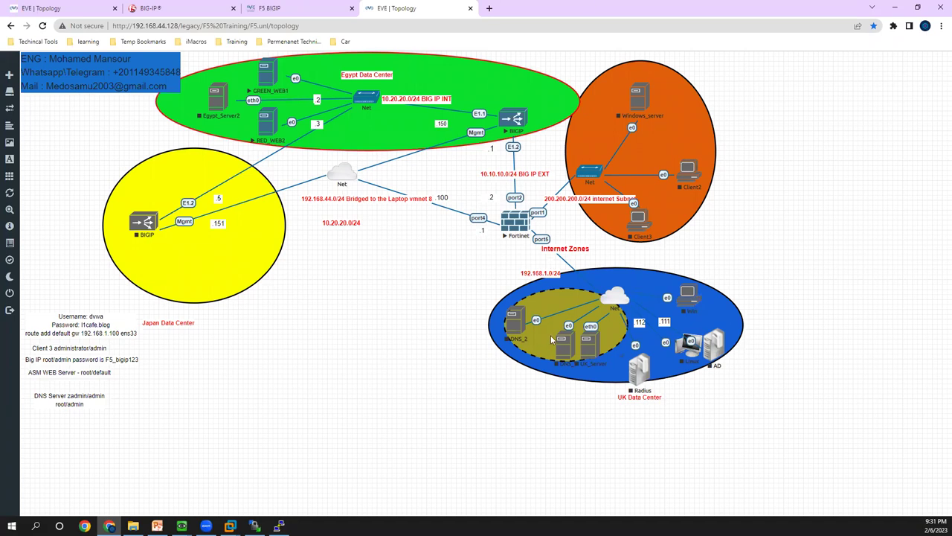
mouse_move(30, 275)
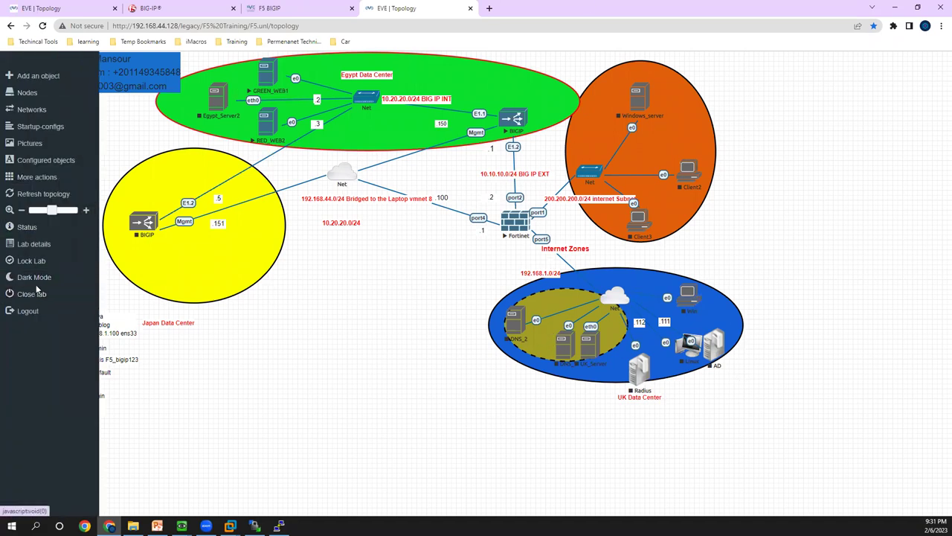